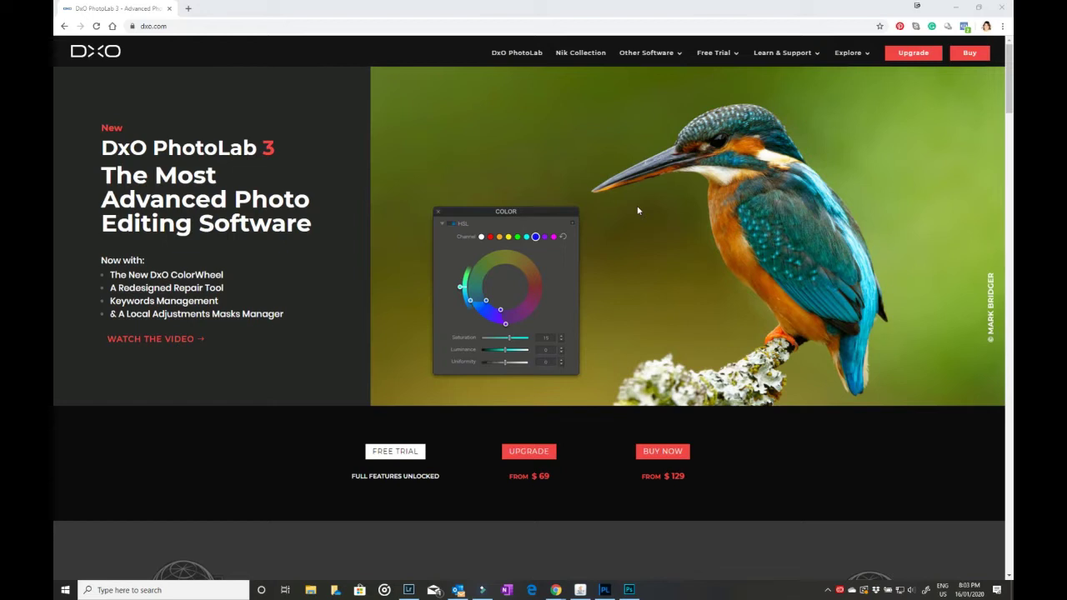
Step: Minimise Chrome to reveal the PhotoLab library with DSC00625.ARW previewed
{"action": "left_click", "coordinate": [957, 9]}
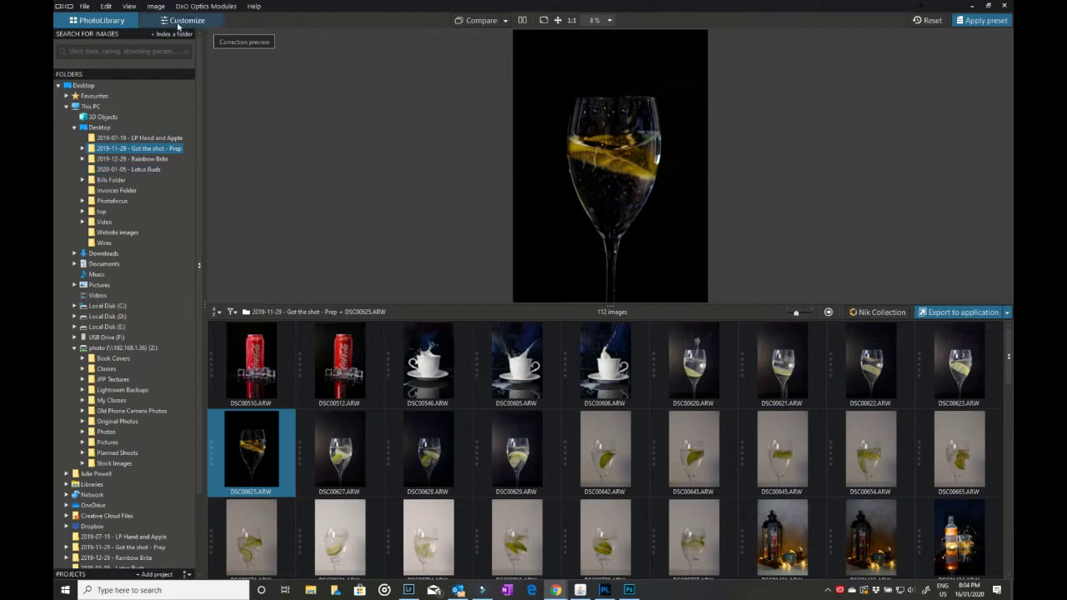
Step: Open DSC00625.ARW in Customize to see its exposure, white balance and ClearView Plus corrections
{"action": "left_click", "coordinate": [177, 22]}
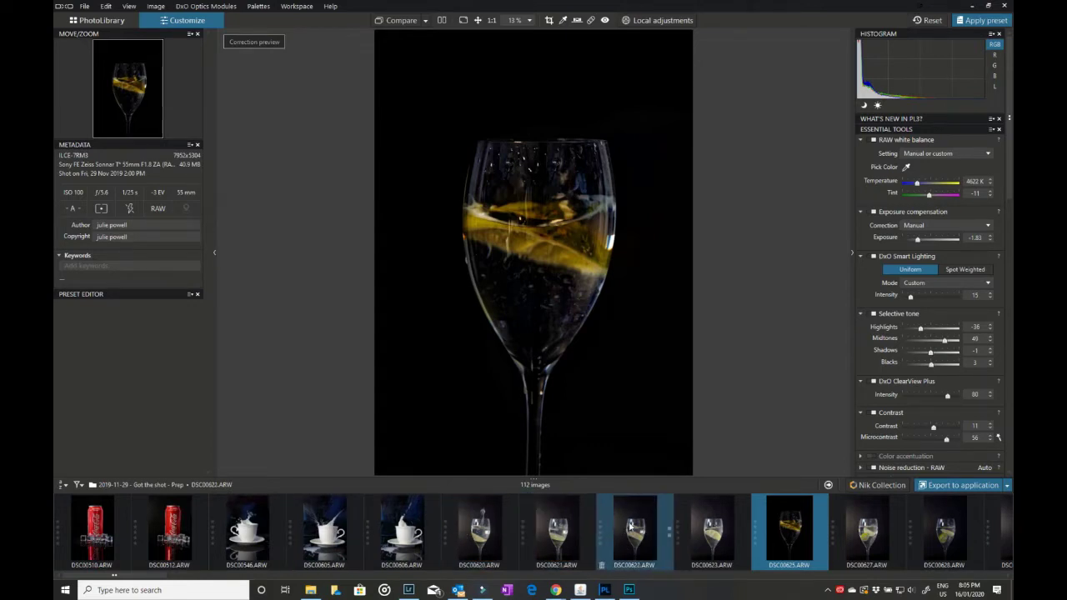
{"action": "mouse_move", "coordinate": [631, 526]}
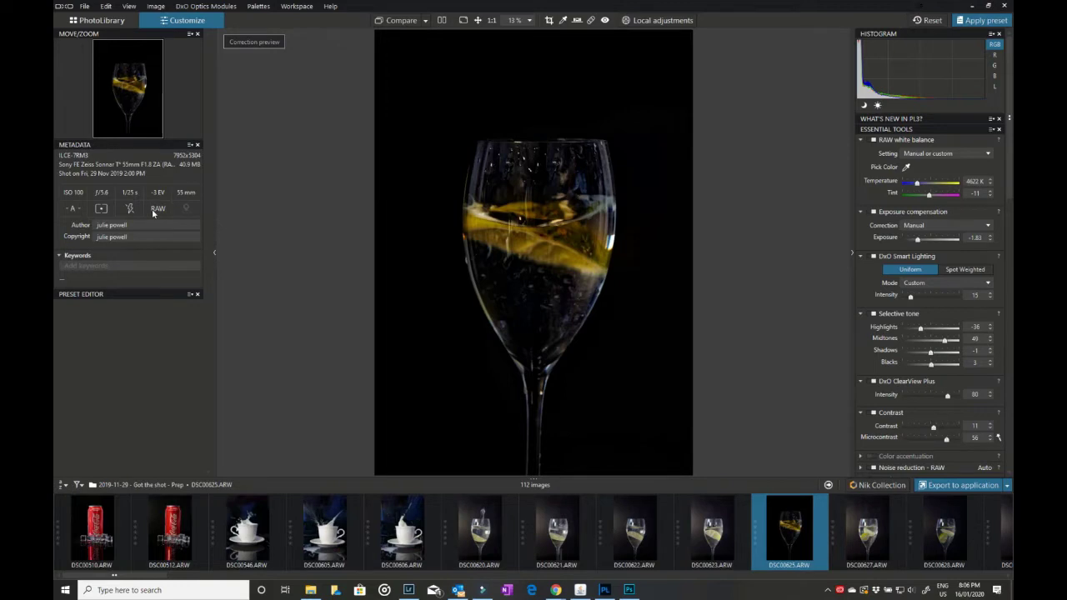
{"action": "left_click", "coordinate": [139, 267]}
{"action": "left_click", "coordinate": [907, 167]}
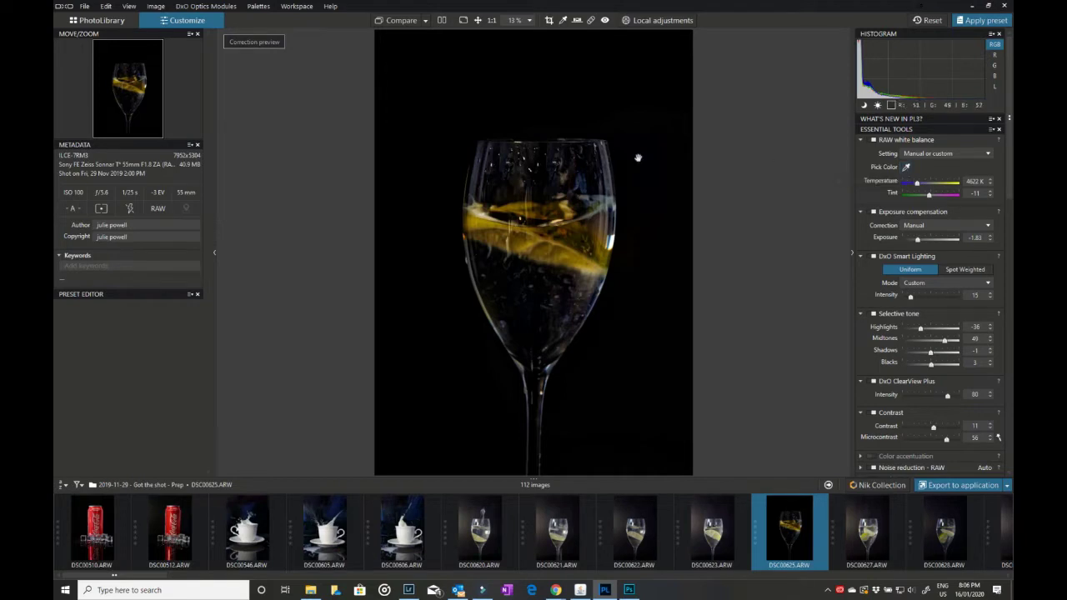
{"action": "left_click", "coordinate": [989, 226]}
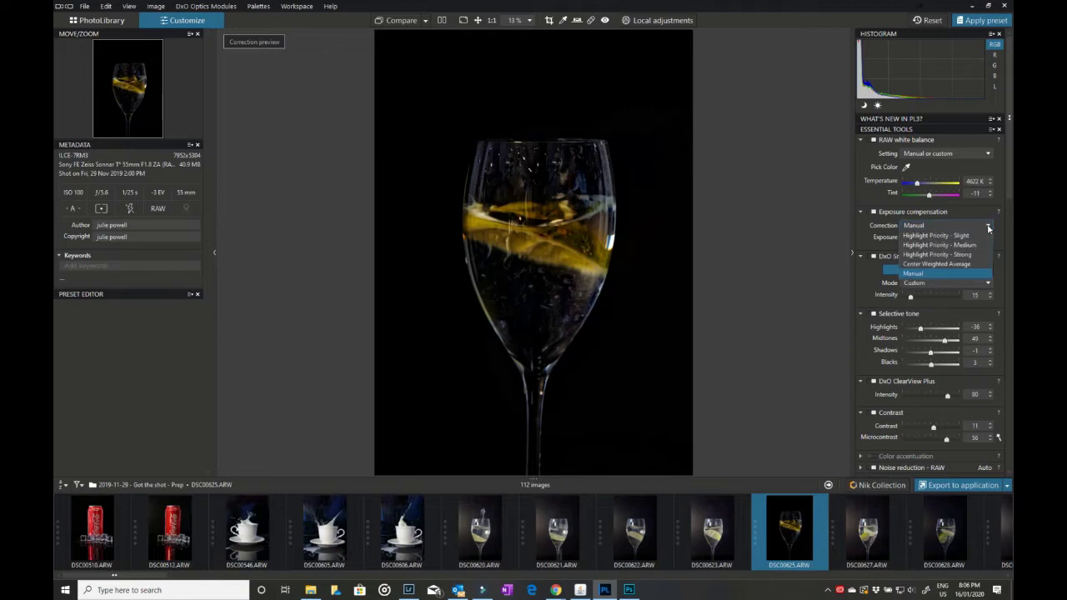
{"action": "left_click", "coordinate": [988, 227]}
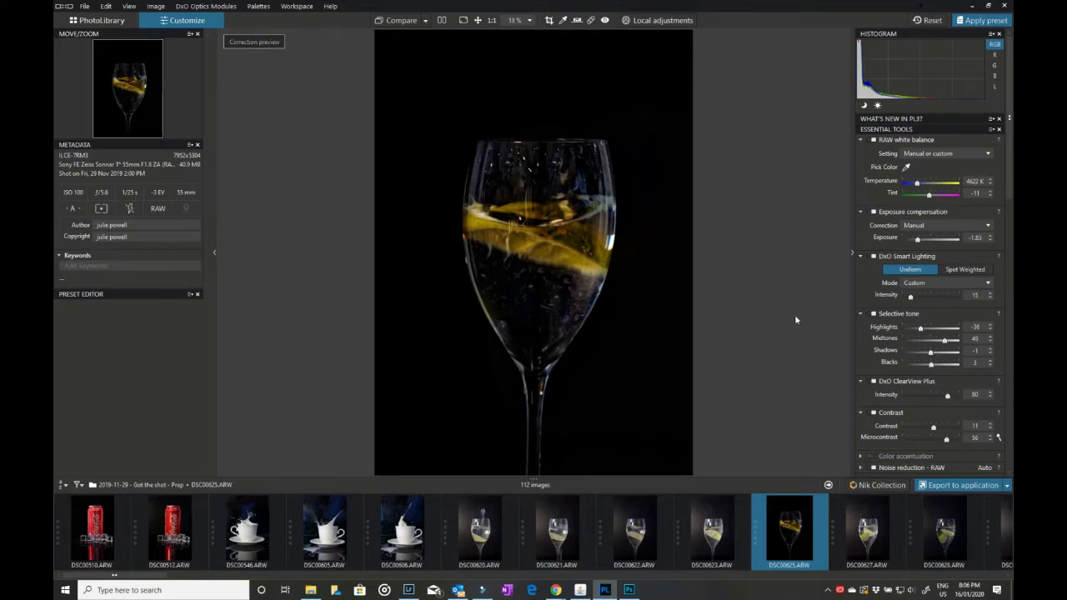
{"action": "scroll", "coordinate": [860, 323], "scroll_direction": "down", "scroll_amount": 1}
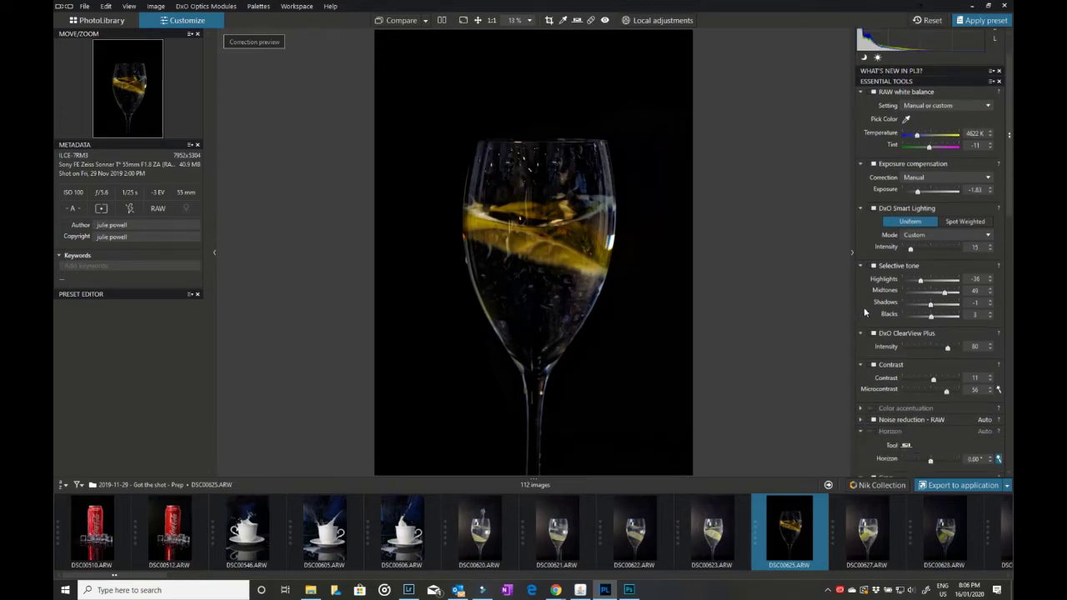
{"action": "scroll", "coordinate": [865, 303], "scroll_direction": "up", "scroll_amount": 1}
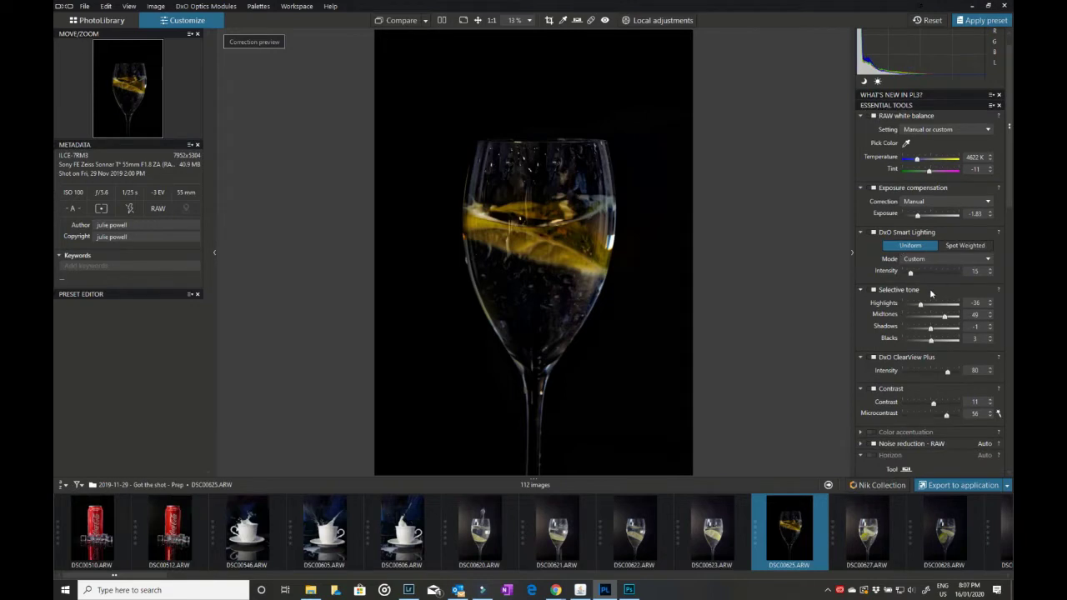
{"action": "scroll", "coordinate": [933, 293], "scroll_direction": "down", "scroll_amount": 1}
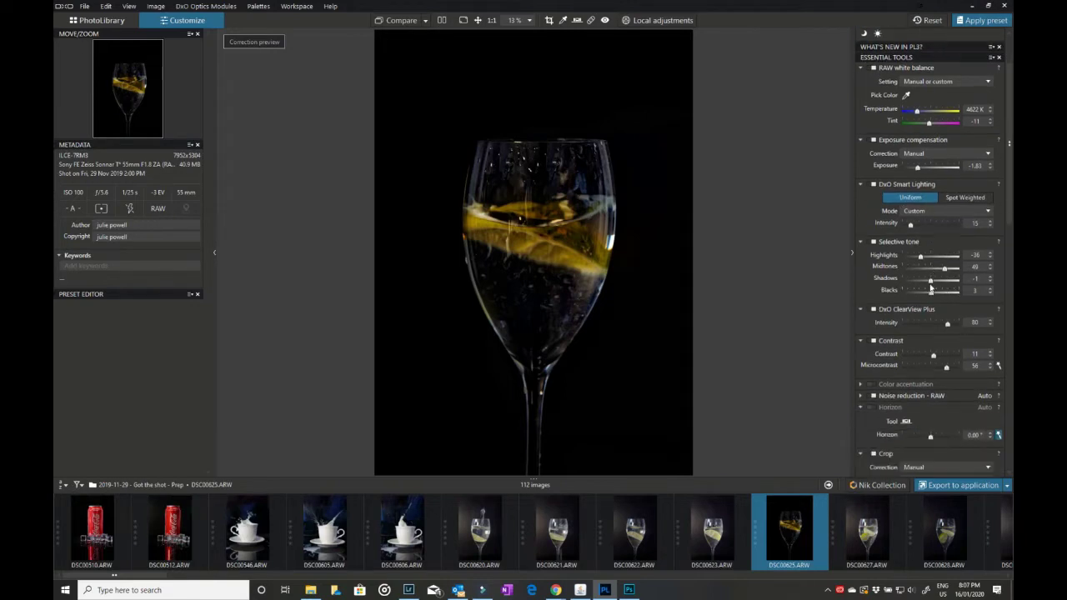
{"action": "left_click", "coordinate": [872, 310]}
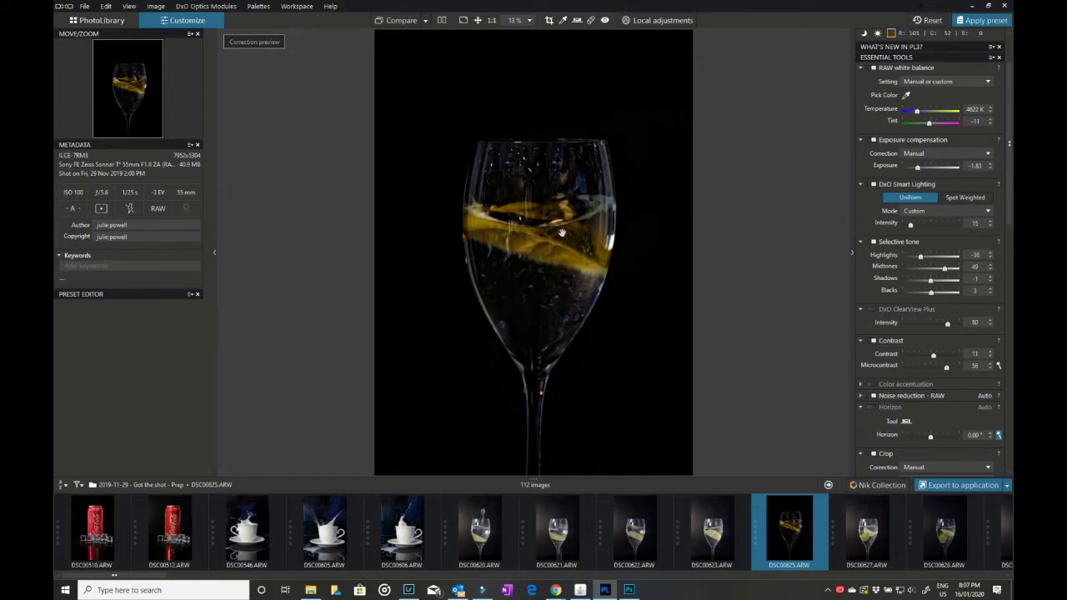
{"action": "left_click", "coordinate": [873, 309]}
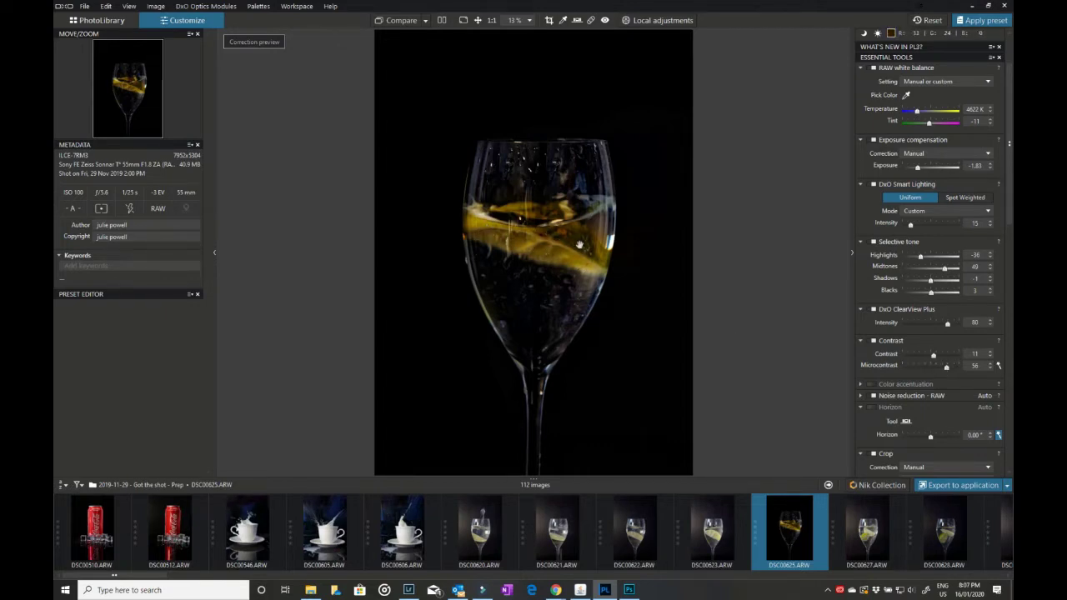
{"action": "scroll", "coordinate": [823, 357], "scroll_direction": "down", "scroll_amount": 1}
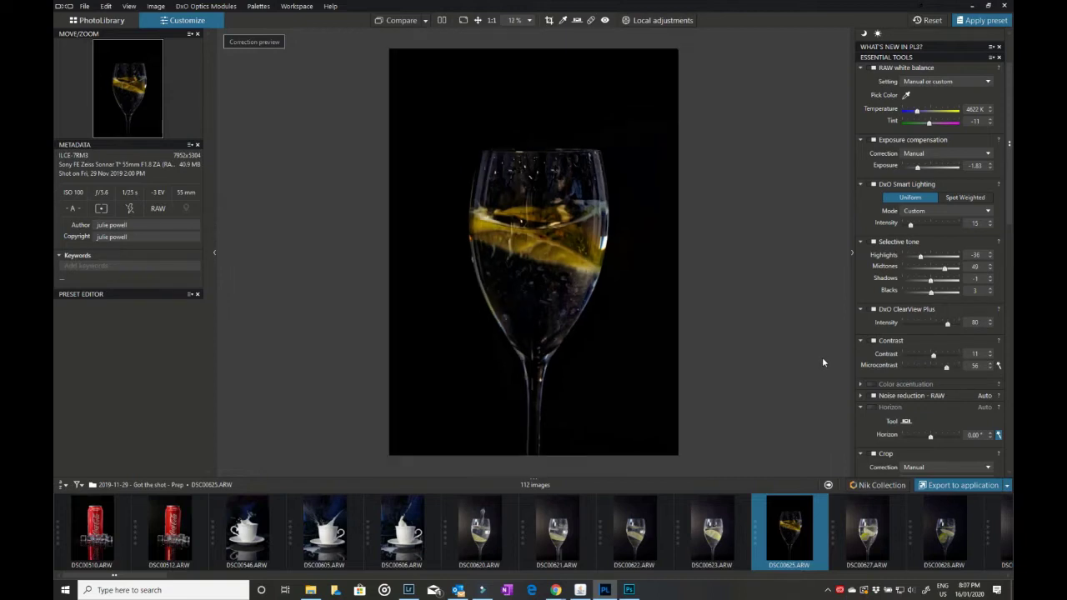
{"action": "scroll", "coordinate": [823, 358], "scroll_direction": "up", "scroll_amount": 1}
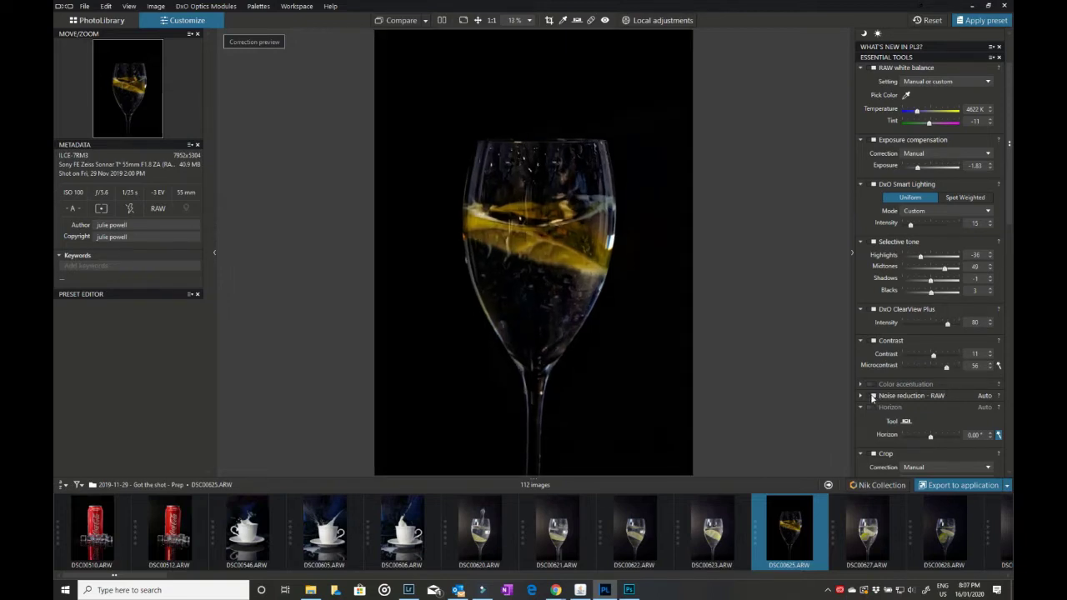
{"action": "scroll", "coordinate": [934, 417], "scroll_direction": "down", "scroll_amount": 1}
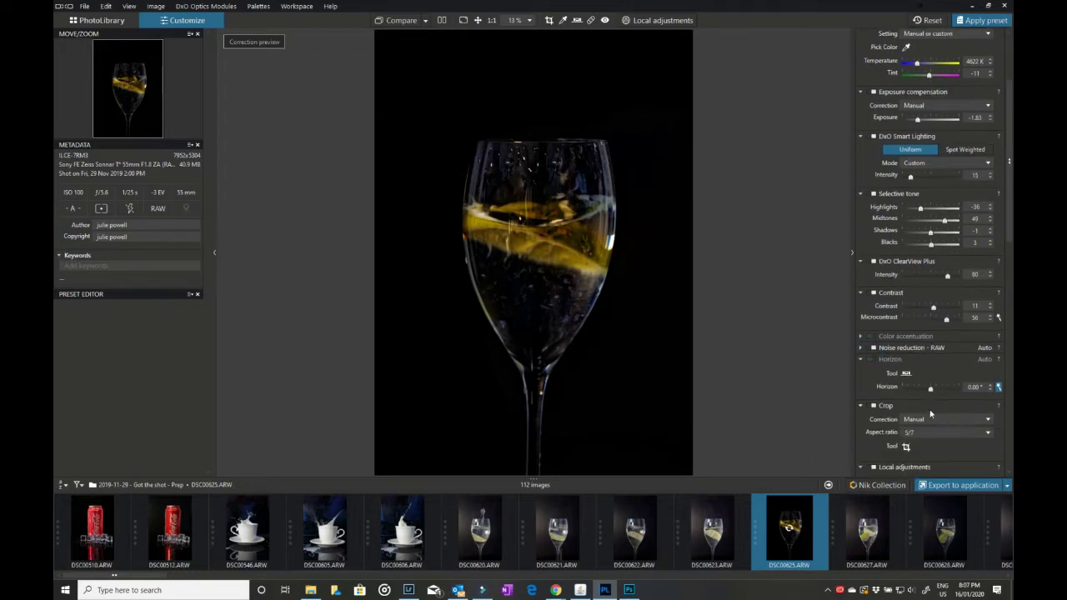
{"action": "scroll", "coordinate": [928, 409], "scroll_direction": "down", "scroll_amount": 2}
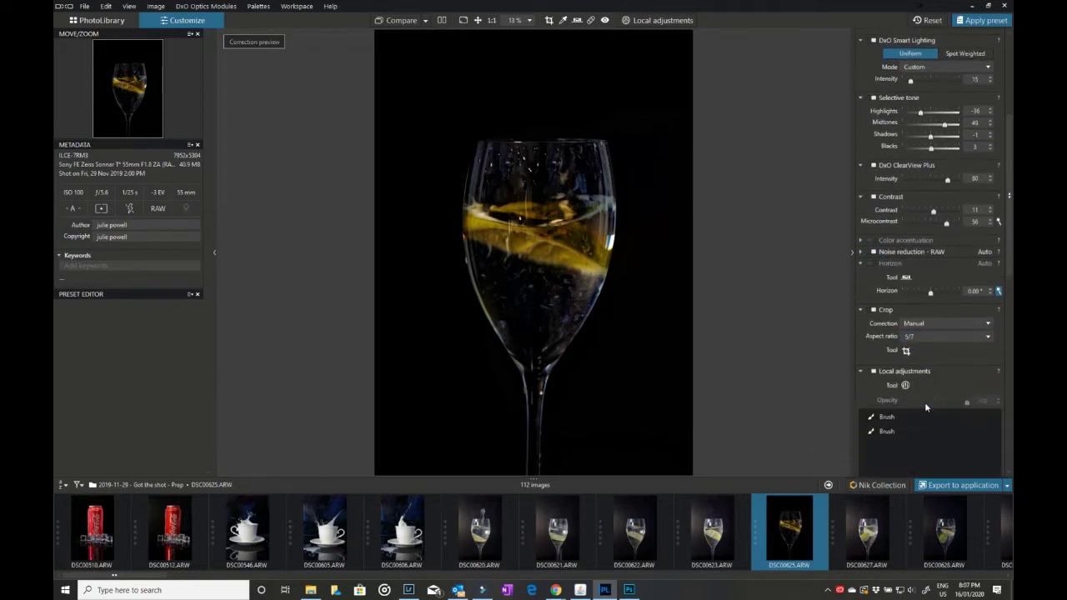
{"action": "scroll", "coordinate": [924, 402], "scroll_direction": "down", "scroll_amount": 1}
{"action": "left_click", "coordinate": [922, 397]}
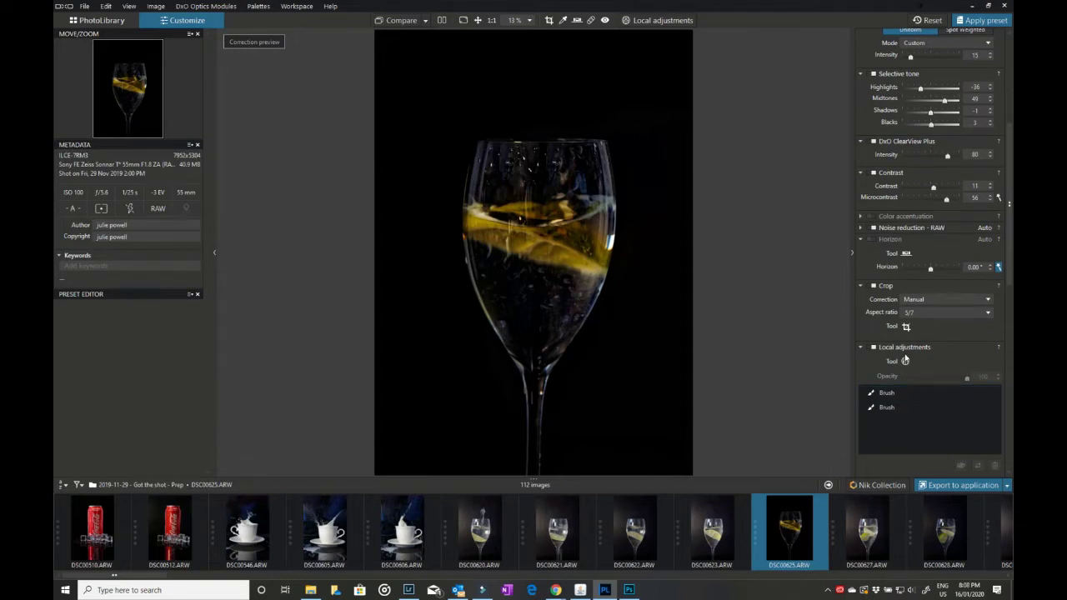
{"action": "scroll", "coordinate": [906, 357], "scroll_direction": "up", "scroll_amount": 5}
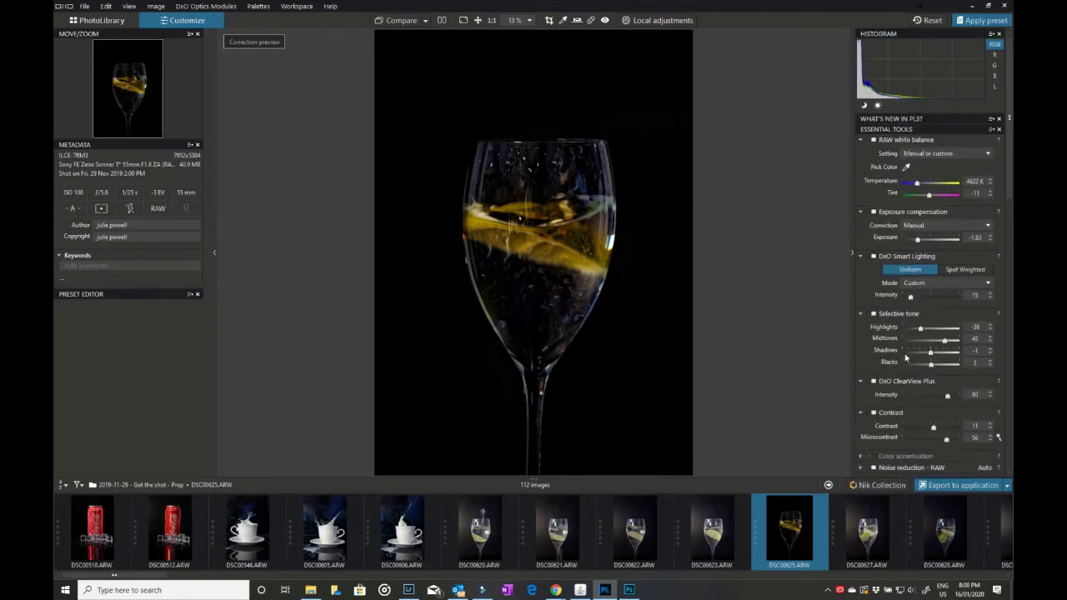
Step: Collapse Essential Tools and scroll down to the lens sharpness and chromatic aberration settings
{"action": "left_click", "coordinate": [992, 130]}
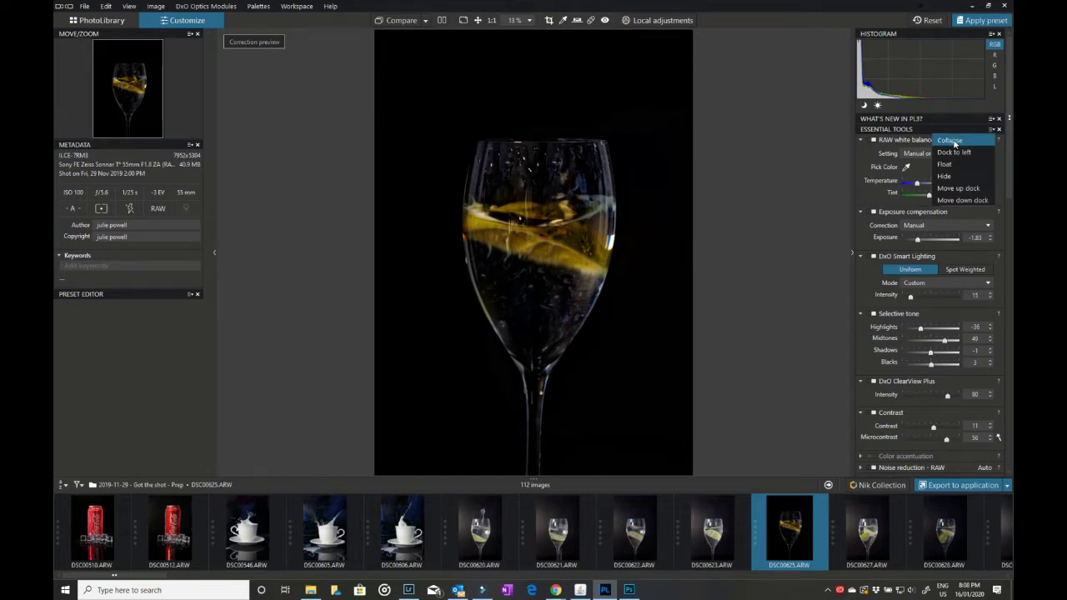
{"action": "left_click", "coordinate": [955, 141]}
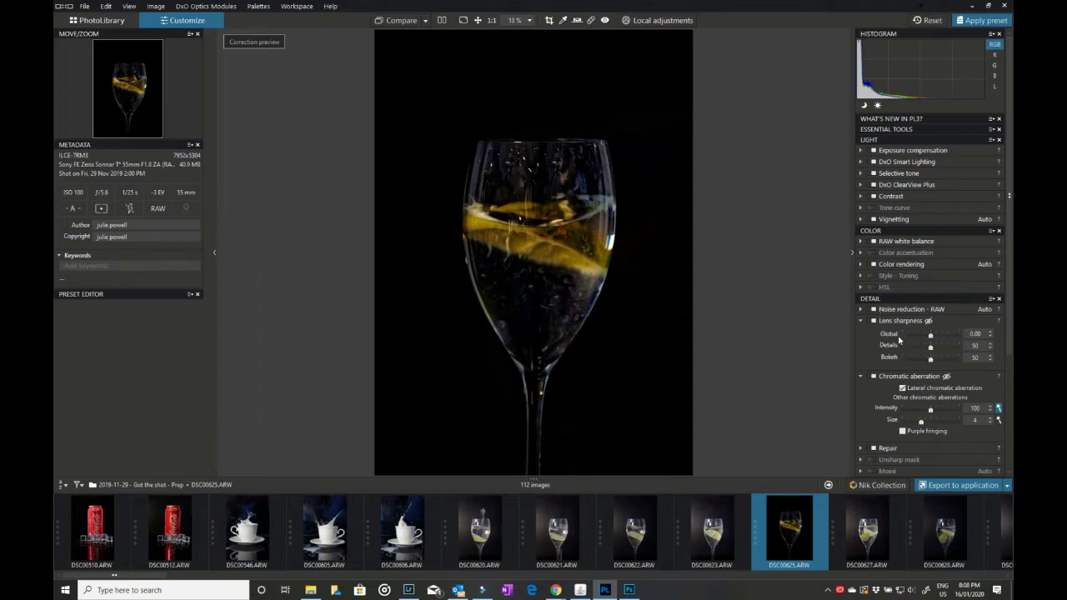
{"action": "scroll", "coordinate": [899, 337], "scroll_direction": "down", "scroll_amount": 1}
{"action": "scroll", "coordinate": [898, 335], "scroll_direction": "down", "scroll_amount": 1}
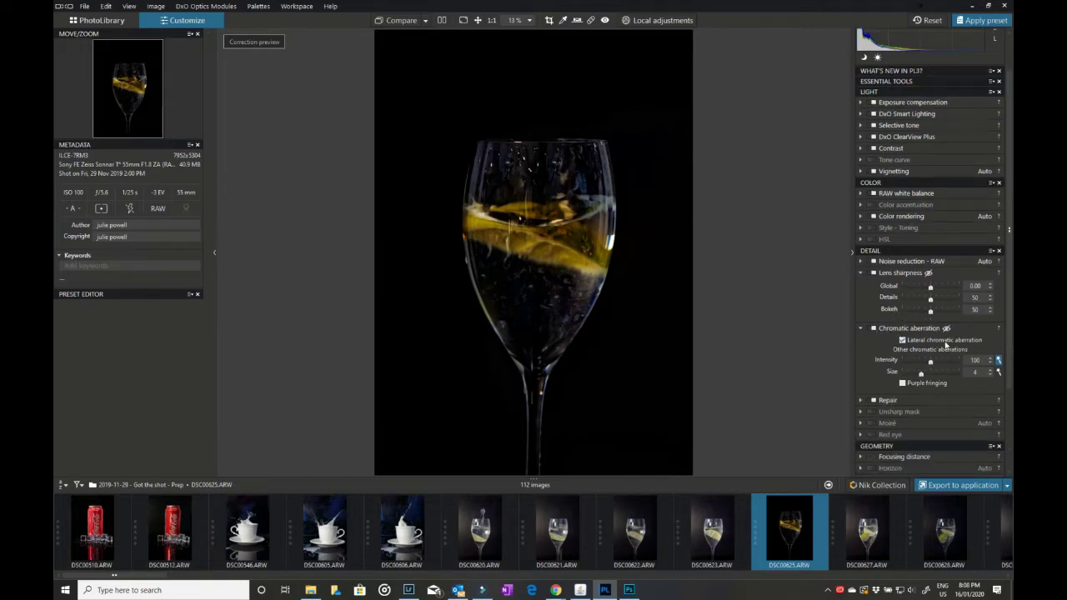
{"action": "scroll", "coordinate": [949, 420], "scroll_direction": "down", "scroll_amount": 3}
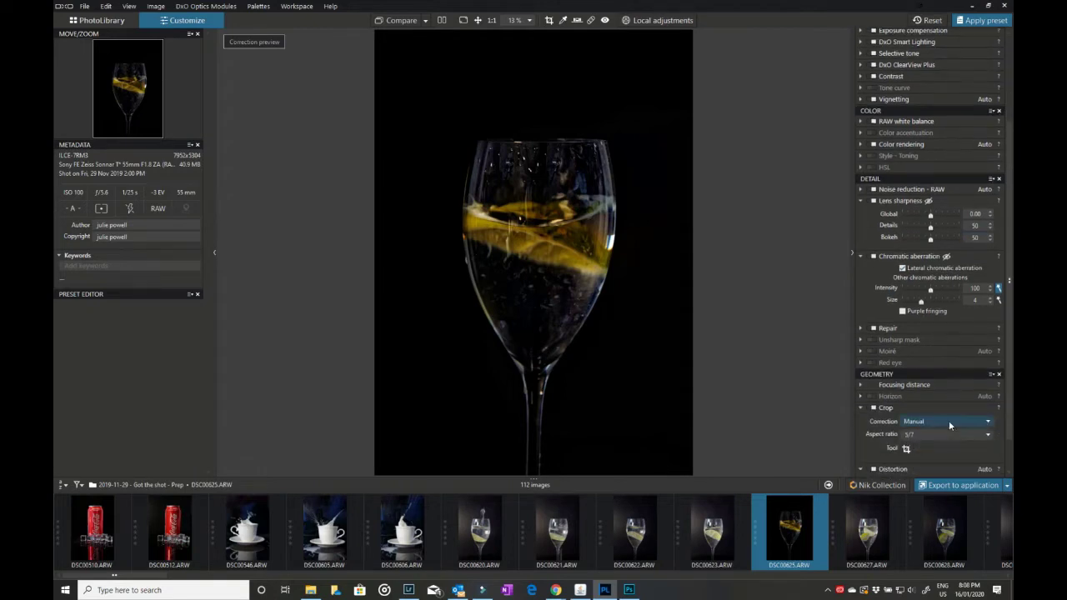
{"action": "scroll", "coordinate": [919, 385], "scroll_direction": "down", "scroll_amount": 2}
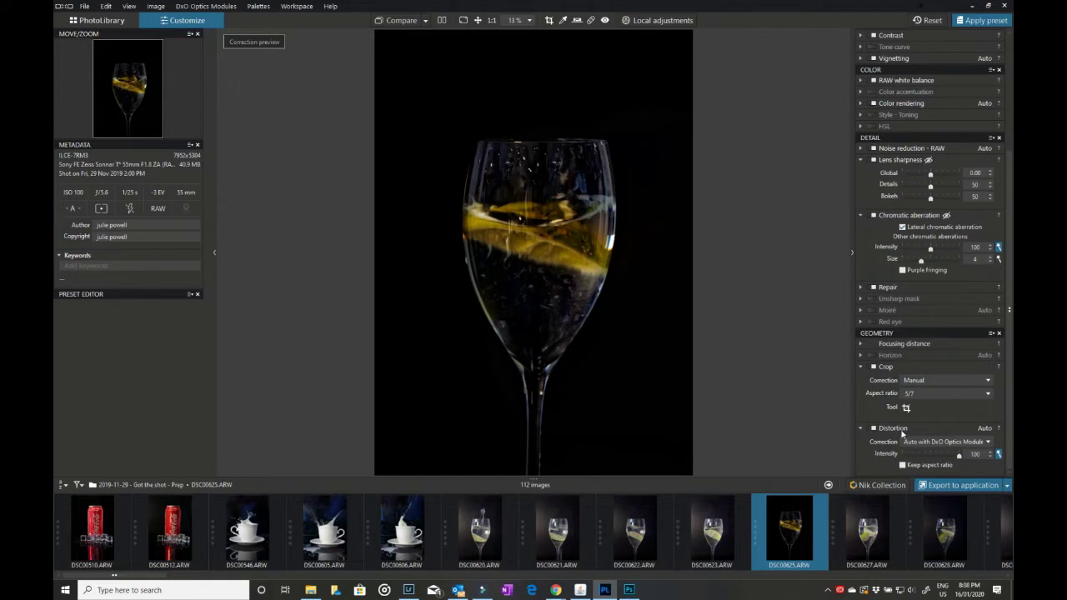
{"action": "scroll", "coordinate": [946, 384], "scroll_direction": "up", "scroll_amount": 5}
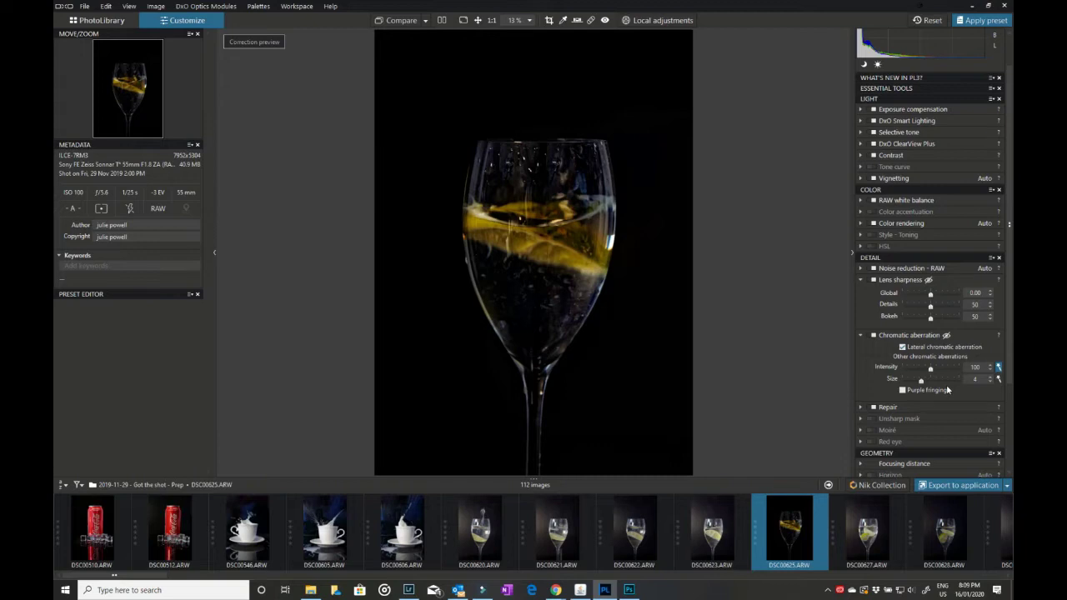
Step: Expand the What's New in PL3 palette, then bring the dxo.com Chrome window back
{"action": "left_click", "coordinate": [992, 87]}
{"action": "left_click", "coordinate": [956, 90]}
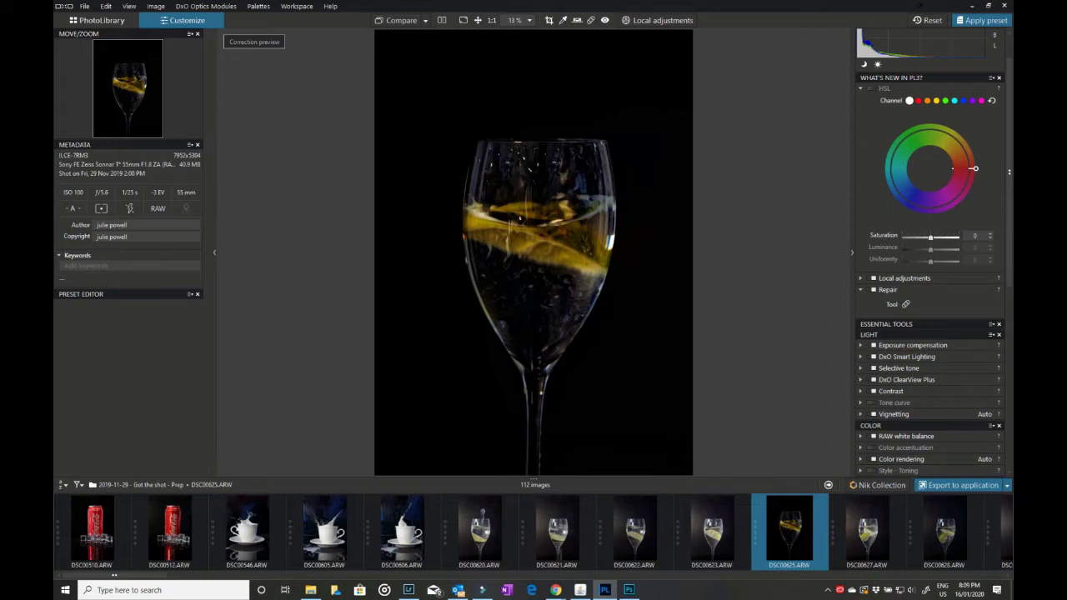
{"action": "mouse_move", "coordinate": [564, 593]}
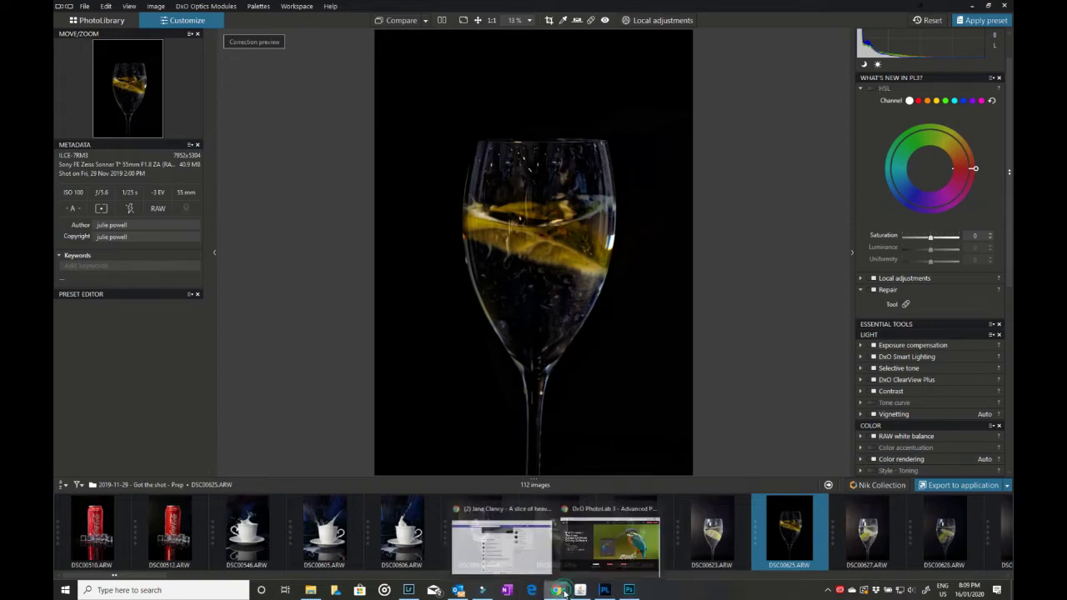
{"action": "left_click", "coordinate": [610, 546]}
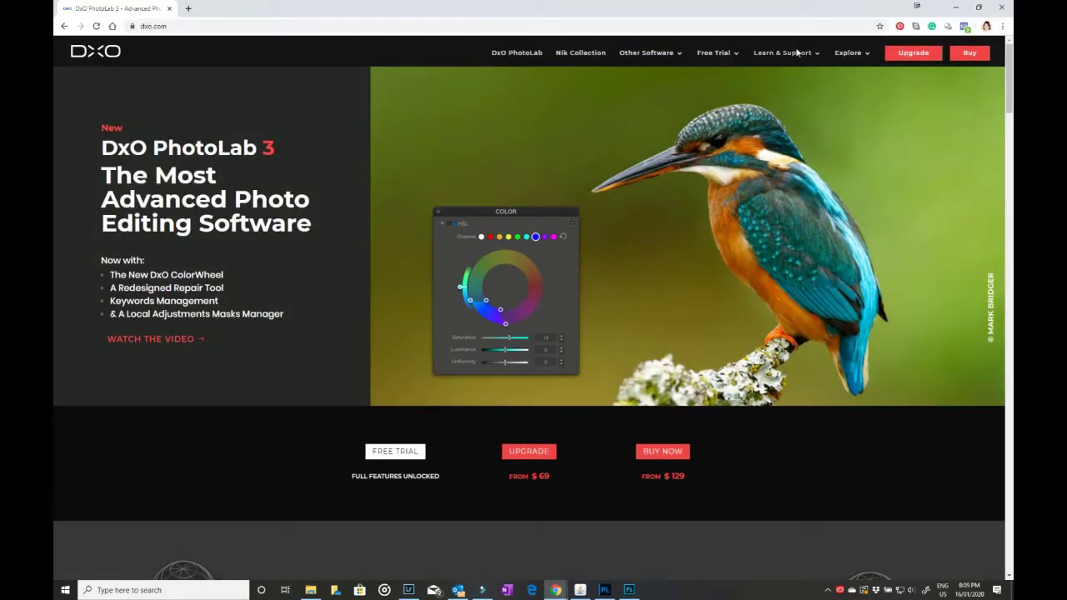
Step: Open the DxO Academy tutorials page via Learn & Support, skim it, then minimise Chrome
{"action": "mouse_move", "coordinate": [792, 57]}
{"action": "left_click", "coordinate": [769, 90]}
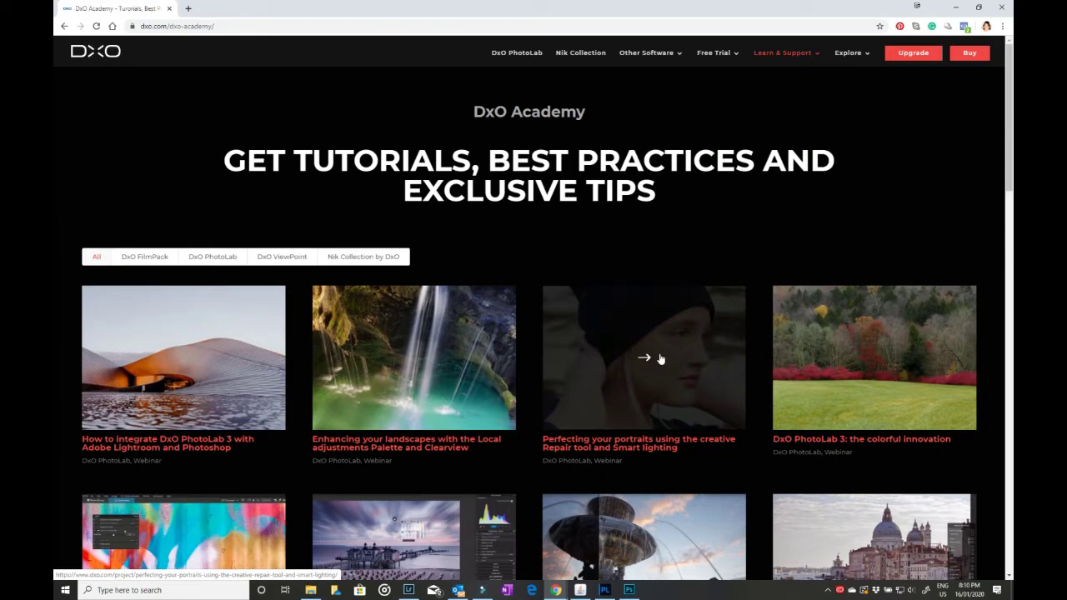
{"action": "scroll", "coordinate": [661, 359], "scroll_direction": "down", "scroll_amount": 1}
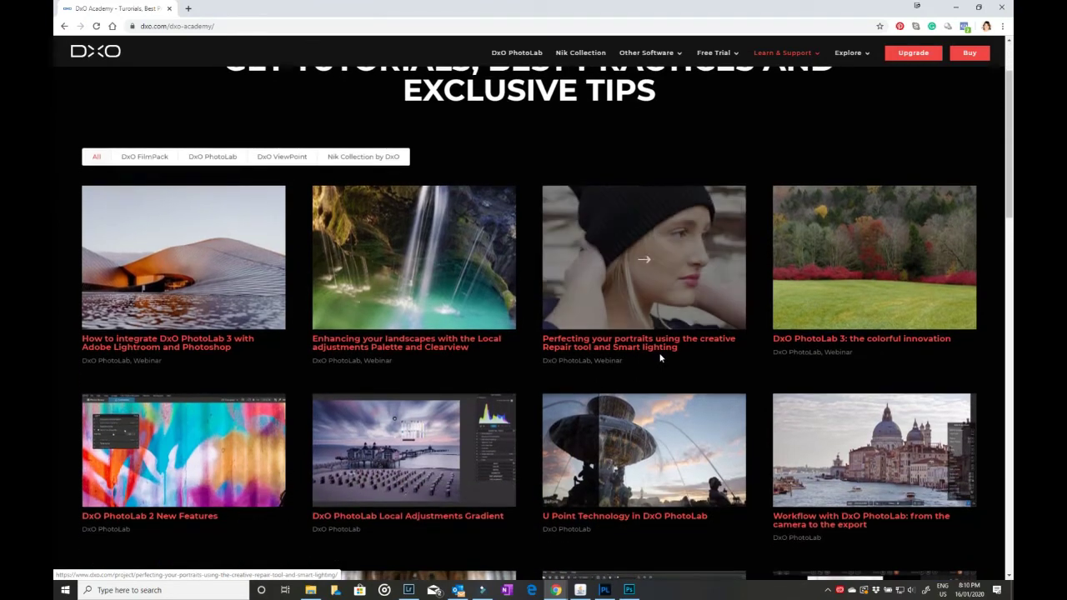
{"action": "left_click", "coordinate": [955, 8]}
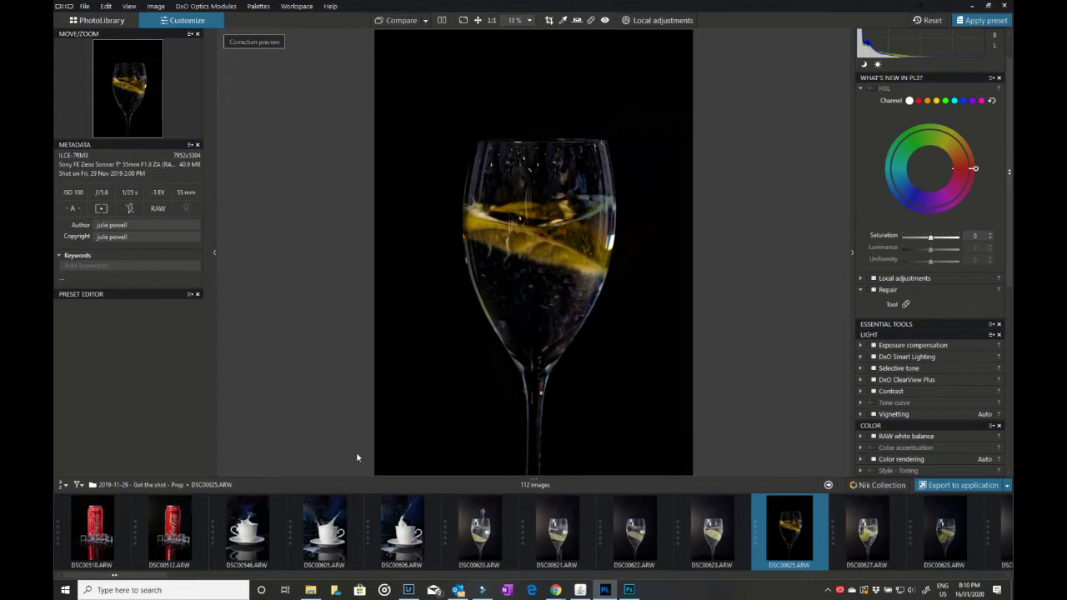
Step: On DSC00510, widen the red HSL hue range to recolour the can green, then reopen DSC00625
{"action": "left_click", "coordinate": [107, 522]}
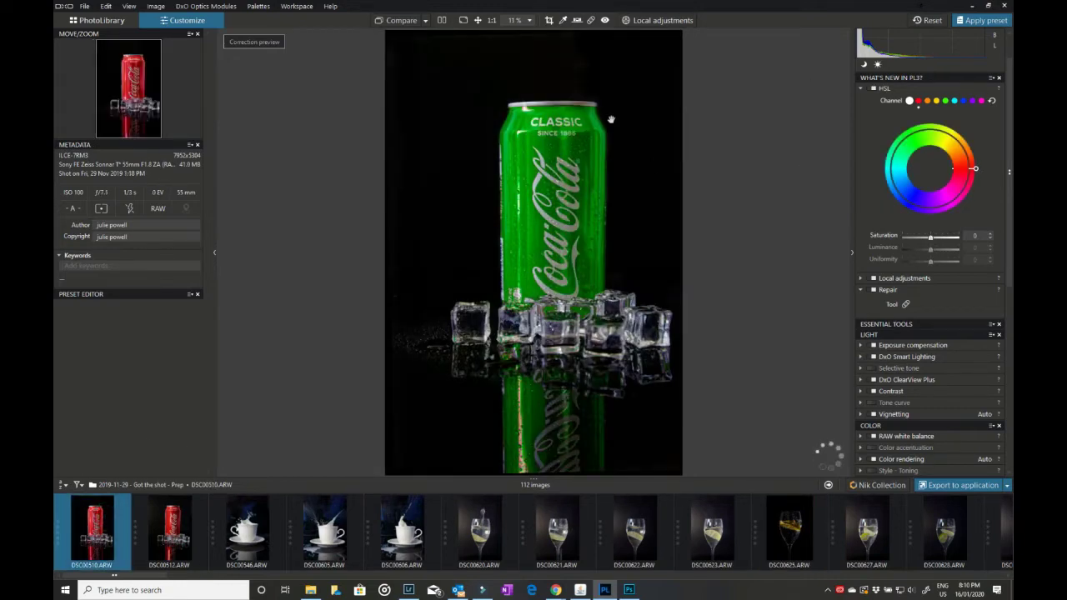
{"action": "left_click_drag", "start_coordinate": [976, 170], "coordinate": [936, 201]}
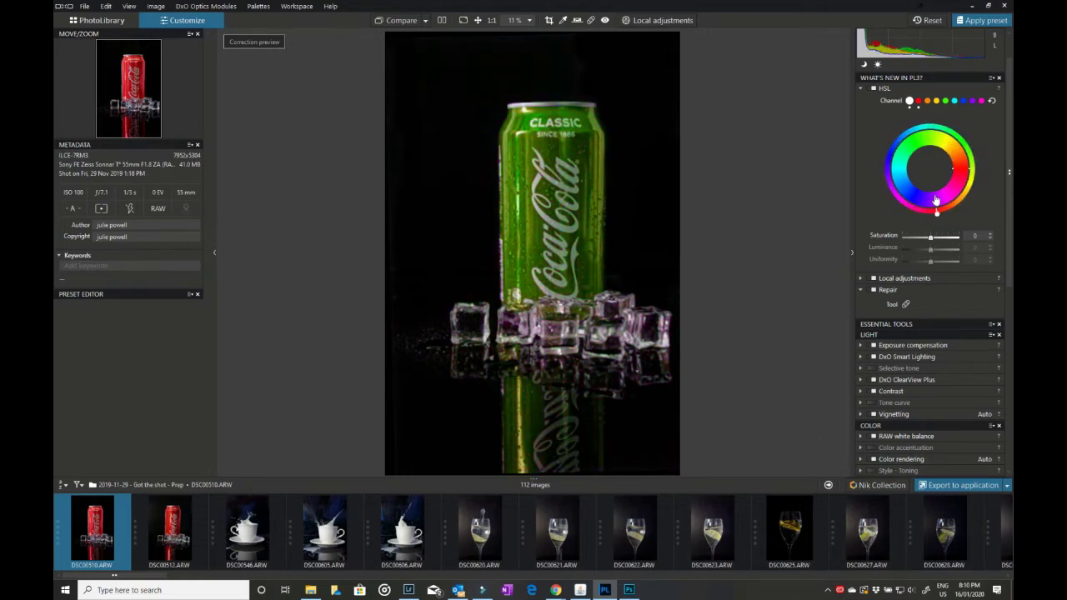
{"action": "left_click", "coordinate": [919, 101]}
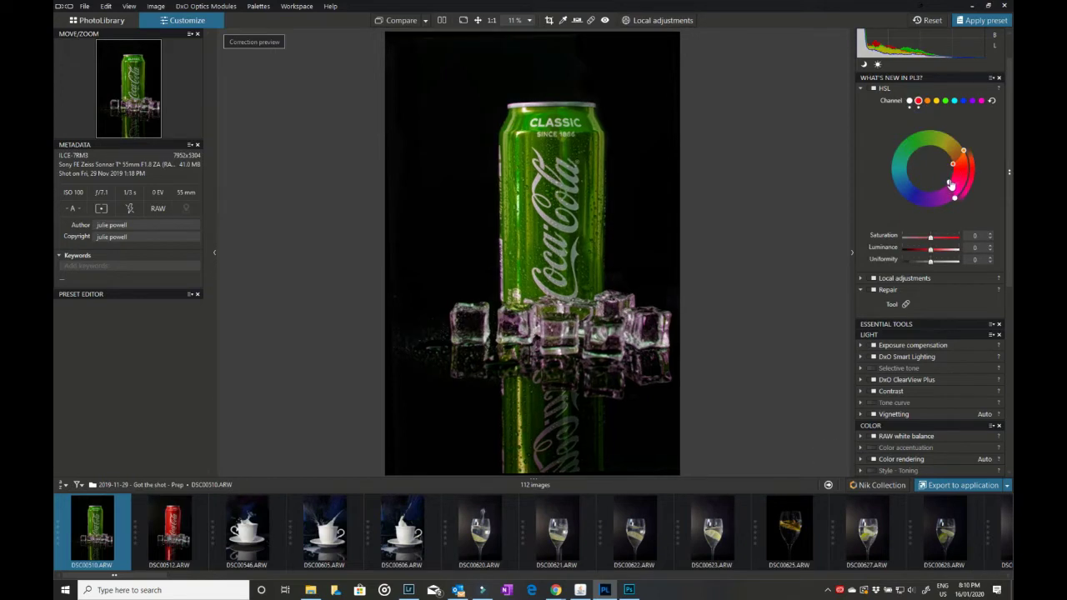
{"action": "left_click_drag", "start_coordinate": [963, 151], "coordinate": [959, 141]}
{"action": "left_click", "coordinate": [791, 532]}
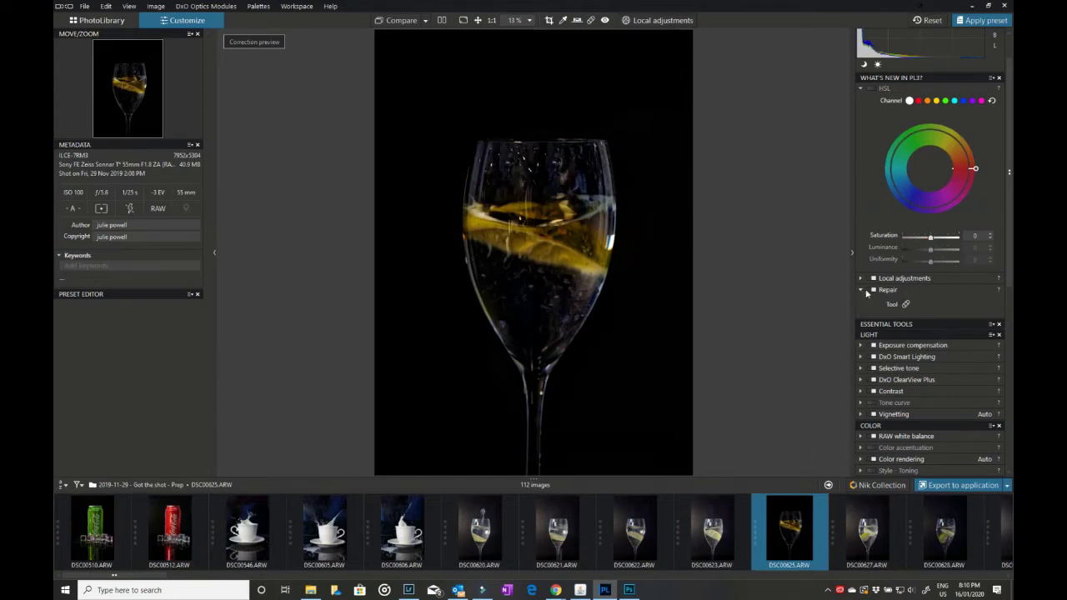
{"action": "left_click", "coordinate": [893, 291]}
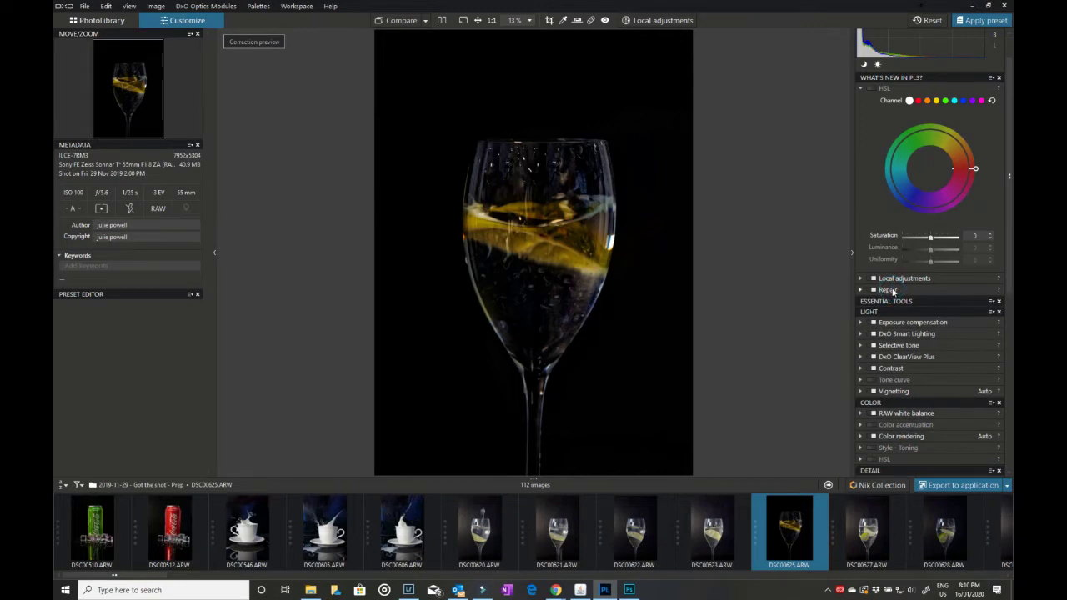
{"action": "left_click", "coordinate": [885, 290]}
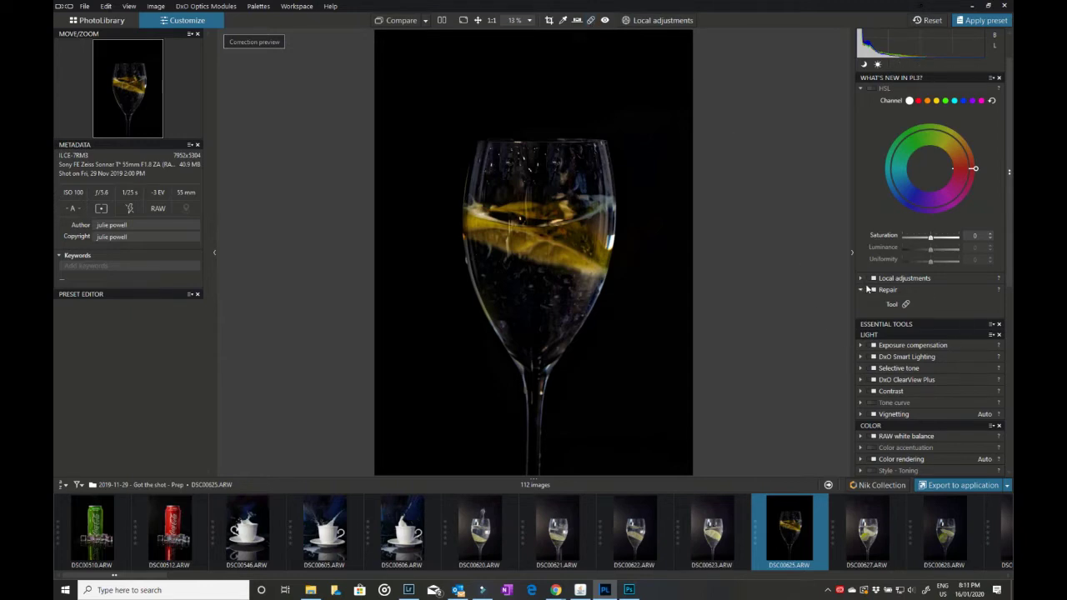
{"action": "left_click", "coordinate": [591, 20]}
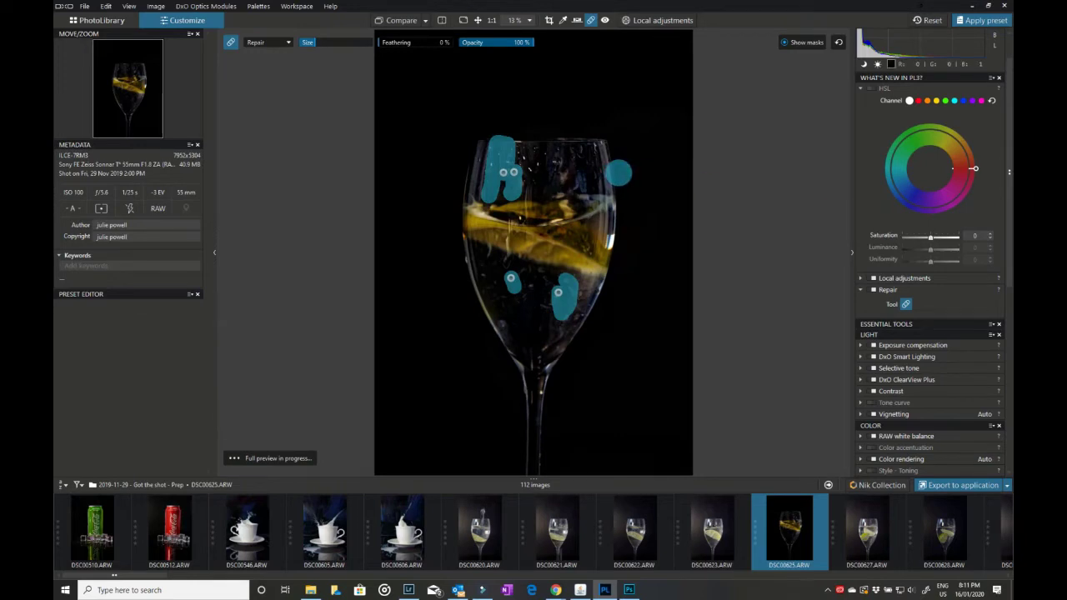
Step: Toggle the repair spot masks off and on, then select the top spot to reveal its source
{"action": "left_click", "coordinate": [289, 42]}
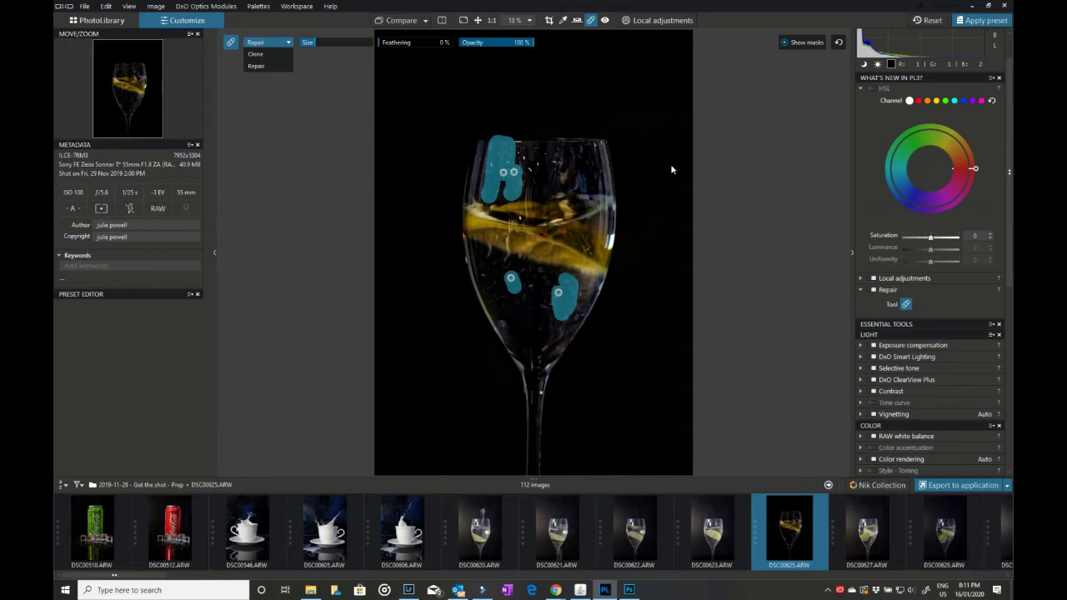
{"action": "left_click", "coordinate": [785, 42]}
{"action": "left_click", "coordinate": [785, 43]}
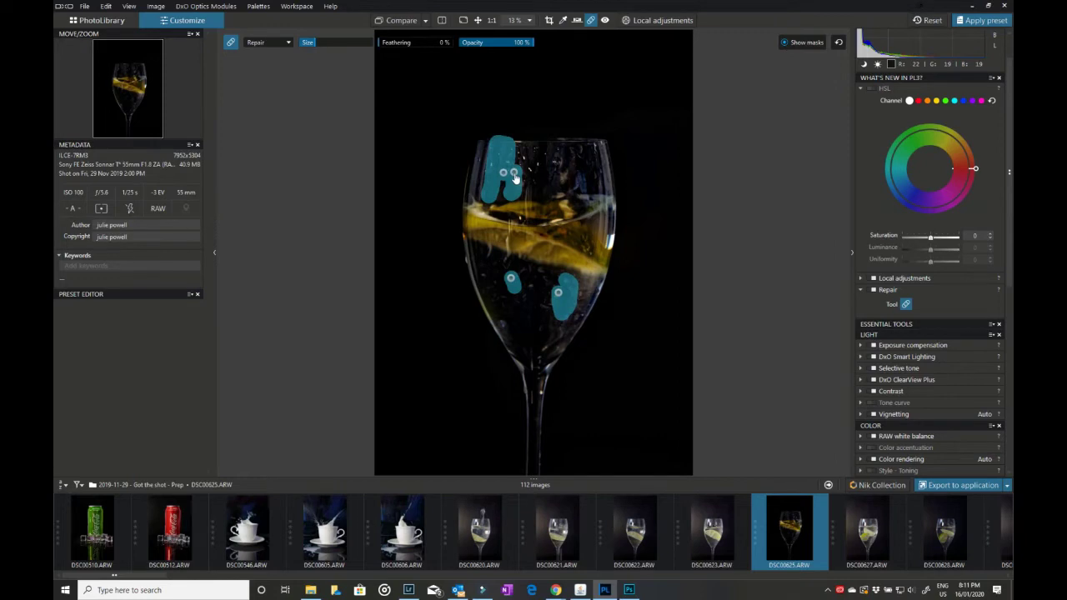
{"action": "left_click", "coordinate": [515, 174]}
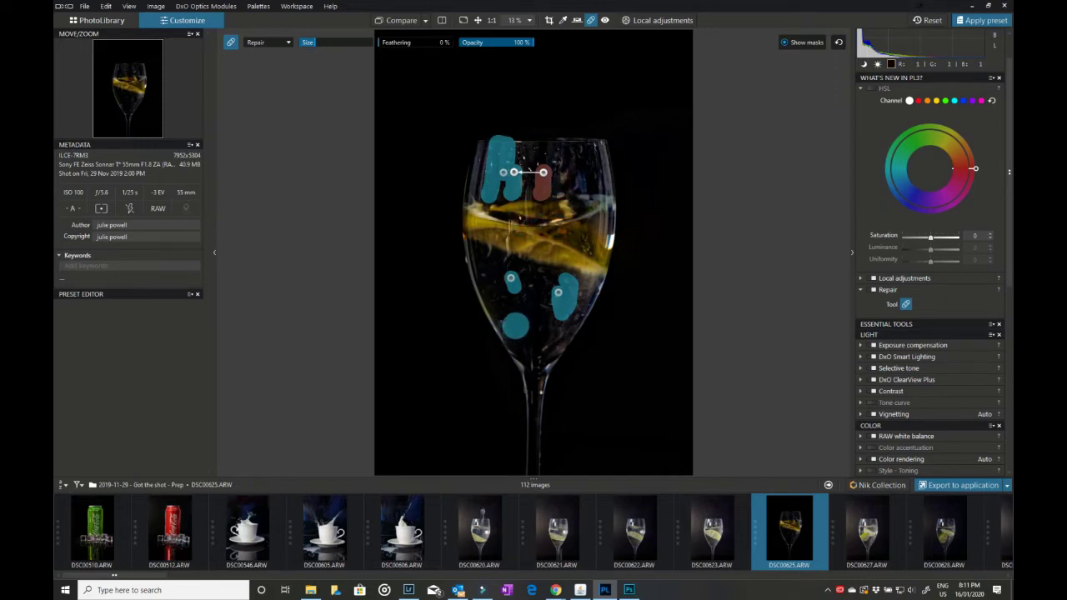
{"action": "scroll", "coordinate": [512, 330], "scroll_direction": "down", "scroll_amount": 1}
Step: Paint a repair spot on the lower-left glass and toggle Show masks to compare the retouch
{"action": "scroll", "coordinate": [516, 321], "scroll_direction": "up", "scroll_amount": 4}
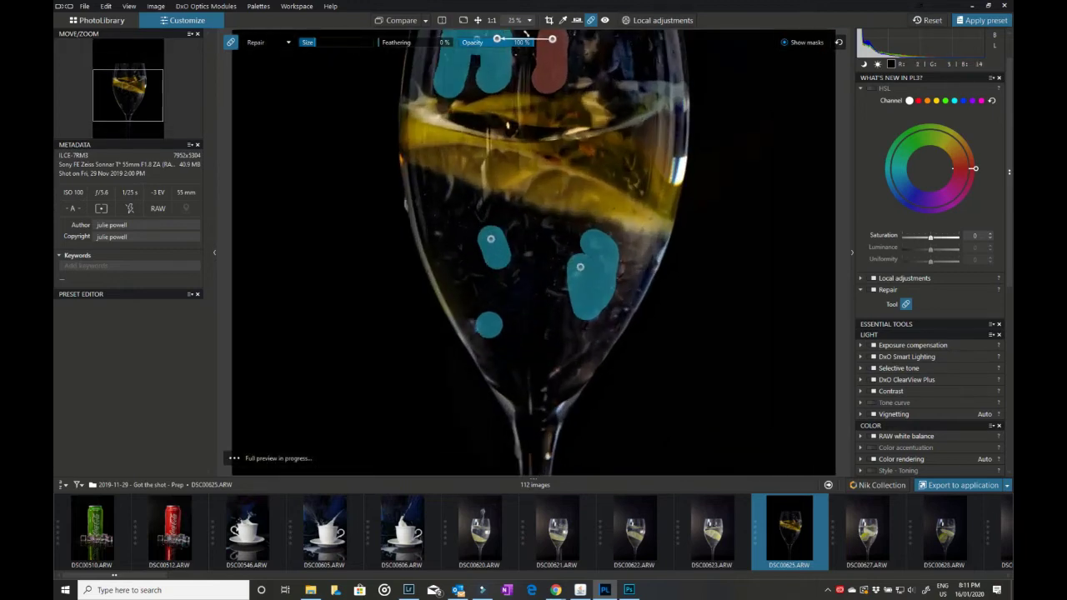
{"action": "left_click", "coordinate": [476, 323]}
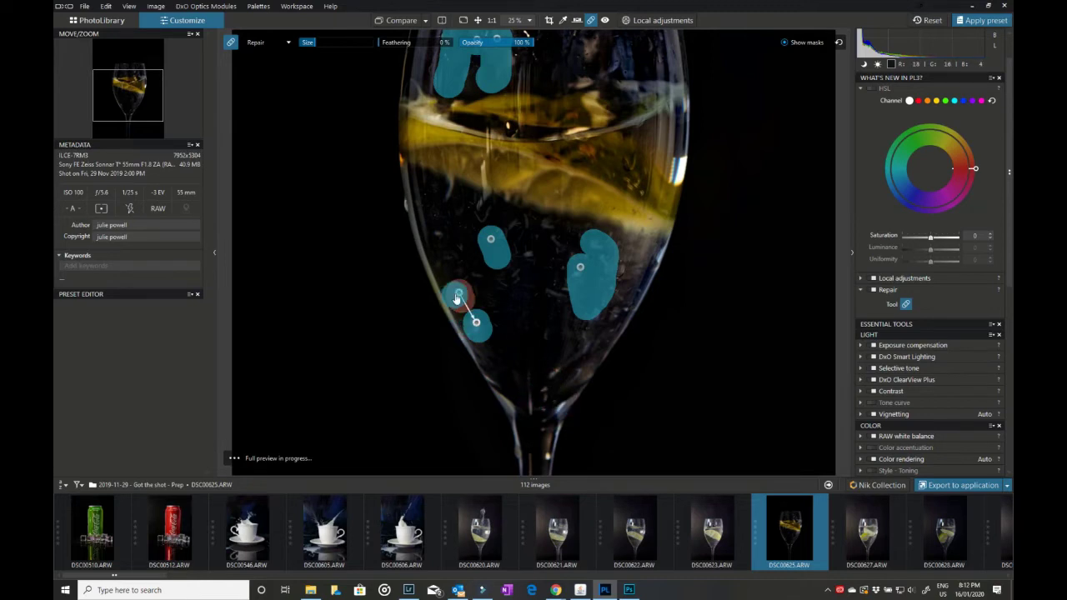
{"action": "left_click", "coordinate": [787, 42]}
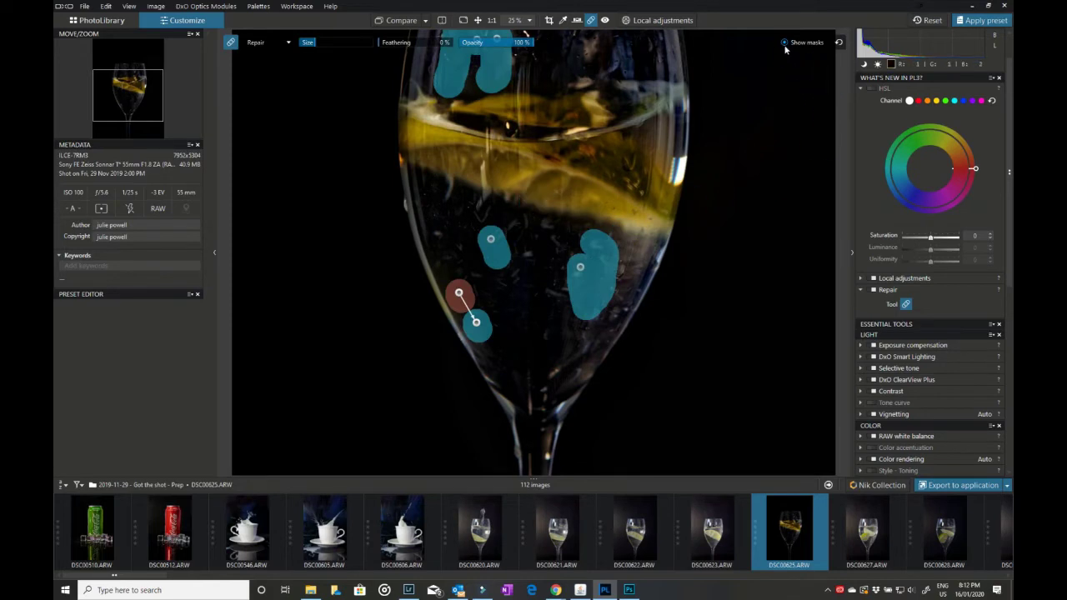
{"action": "left_click", "coordinate": [783, 44]}
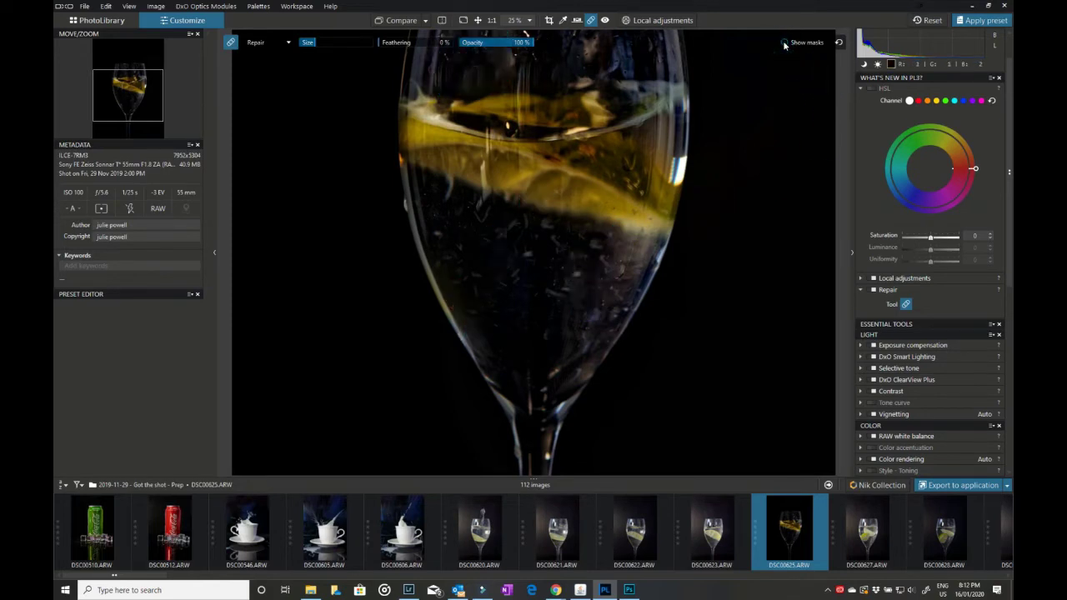
{"action": "left_click", "coordinate": [783, 43]}
{"action": "left_click", "coordinate": [783, 43]}
{"action": "left_click", "coordinate": [784, 44]}
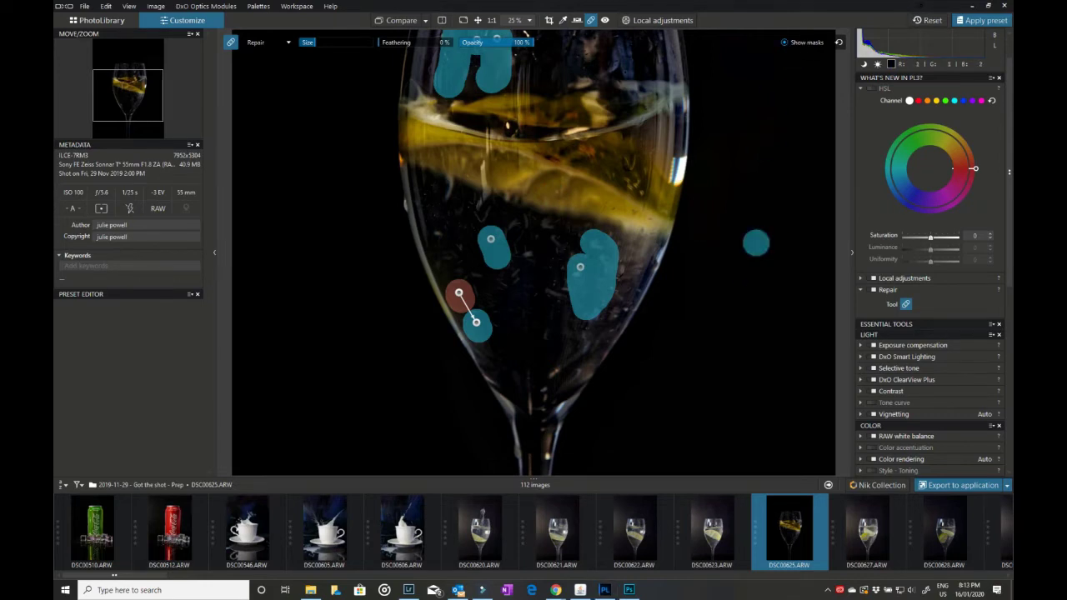
{"action": "scroll", "coordinate": [757, 243], "scroll_direction": "up", "scroll_amount": 2}
{"action": "scroll", "coordinate": [756, 243], "scroll_direction": "down", "scroll_amount": 3}
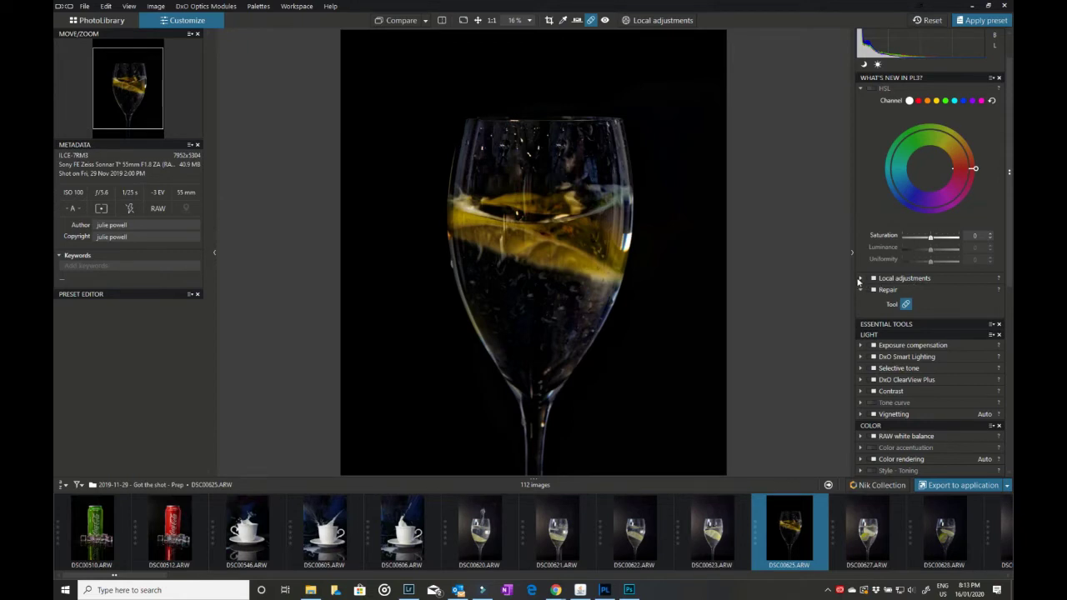
Step: Activate the Local adjustments brush, shrink its size and set feathering to 90%
{"action": "left_click", "coordinate": [860, 278]}
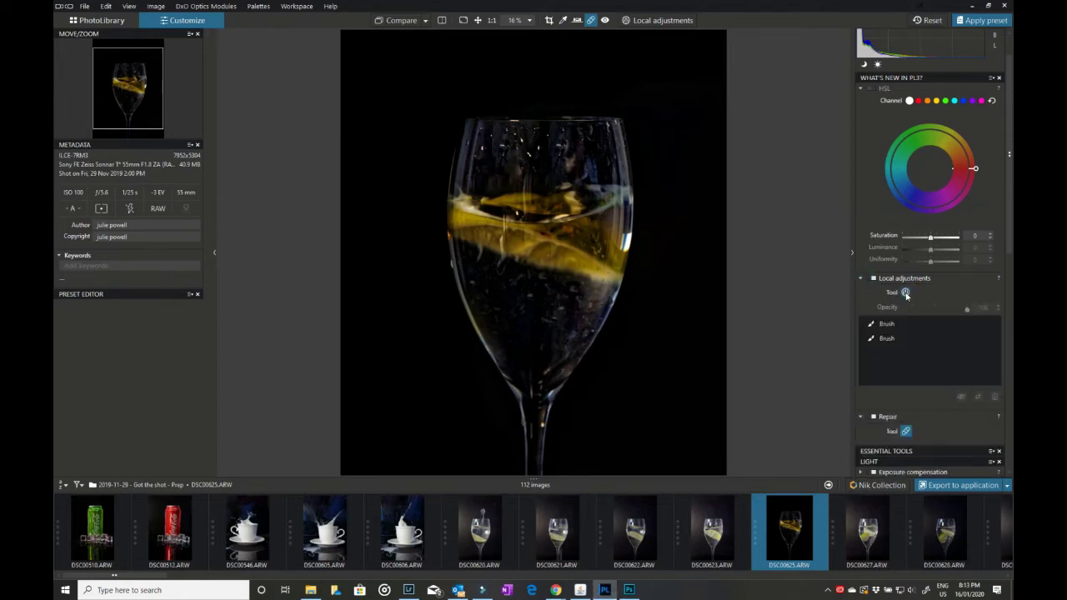
{"action": "left_click", "coordinate": [905, 292]}
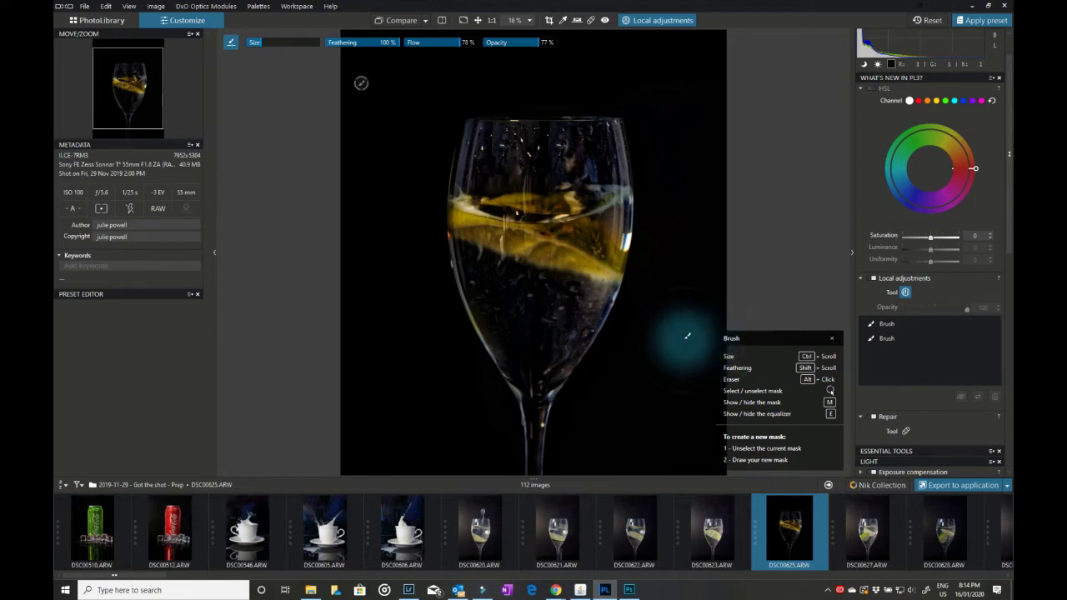
{"action": "scroll", "coordinate": [672, 270], "scroll_direction": "down", "scroll_amount": 2, "text": "ctrl"}
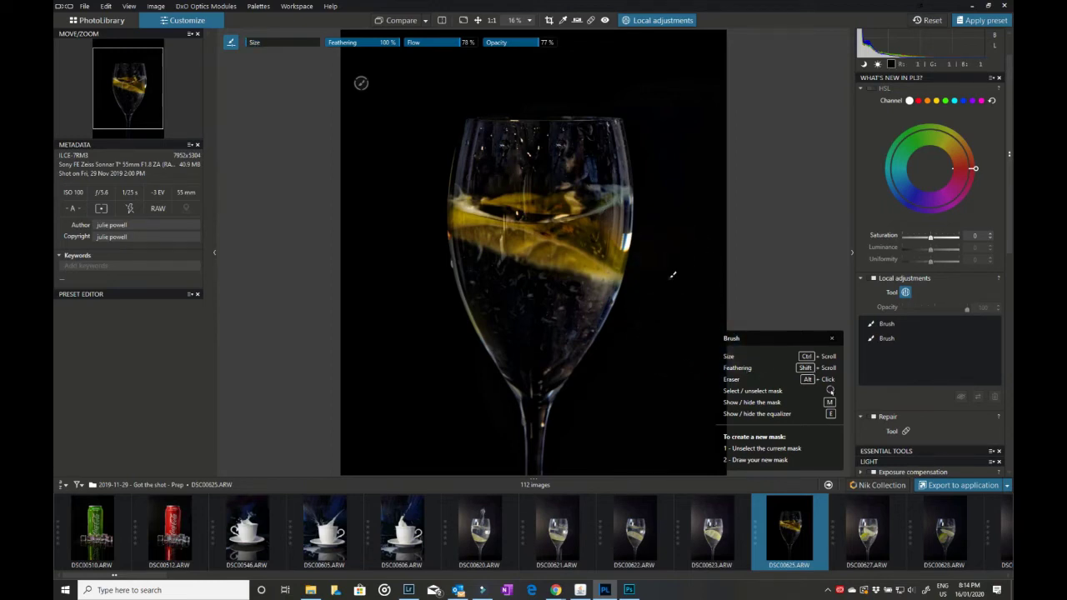
{"action": "scroll", "coordinate": [672, 270], "scroll_direction": "up", "scroll_amount": 4, "text": "ctrl"}
{"action": "scroll", "coordinate": [672, 270], "scroll_direction": "down", "scroll_amount": 3, "text": "ctrl"}
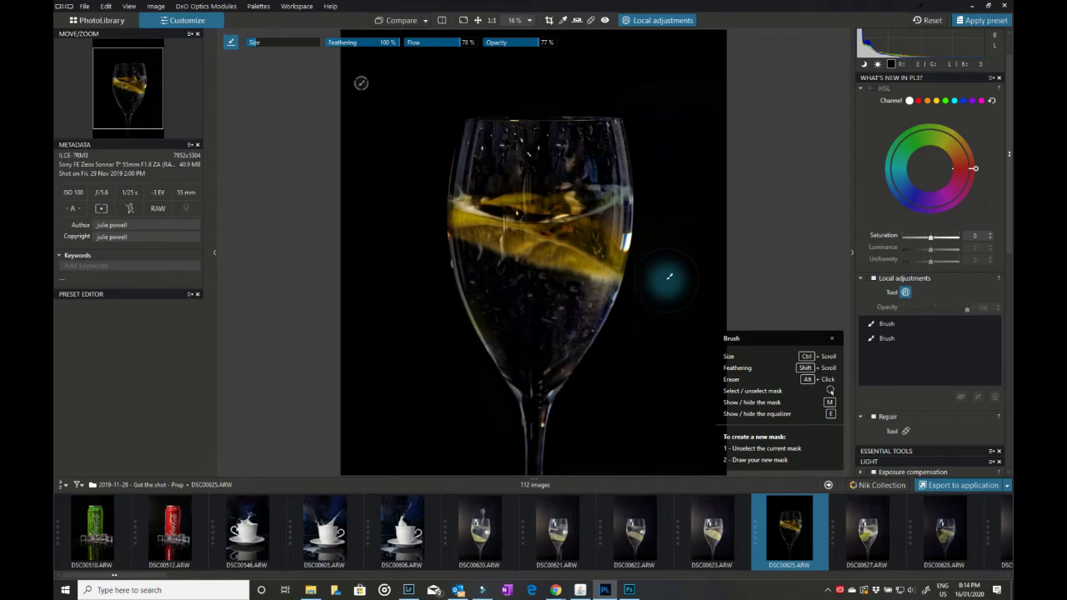
{"action": "scroll", "coordinate": [670, 276], "scroll_direction": "down", "scroll_amount": 5, "text": "shift"}
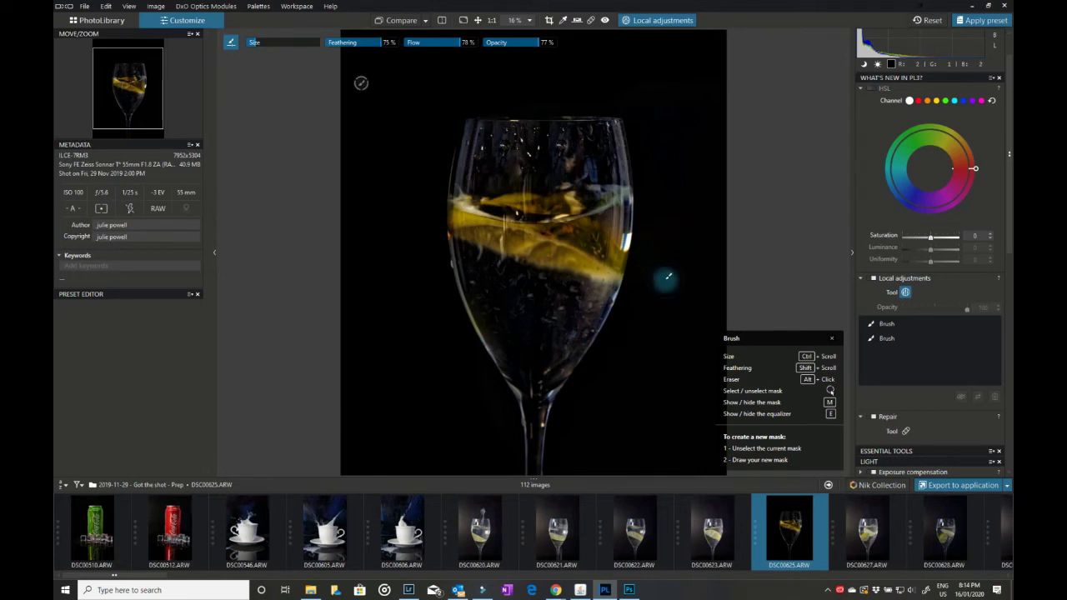
{"action": "scroll", "coordinate": [668, 276], "scroll_direction": "up", "scroll_amount": 3, "text": "shift"}
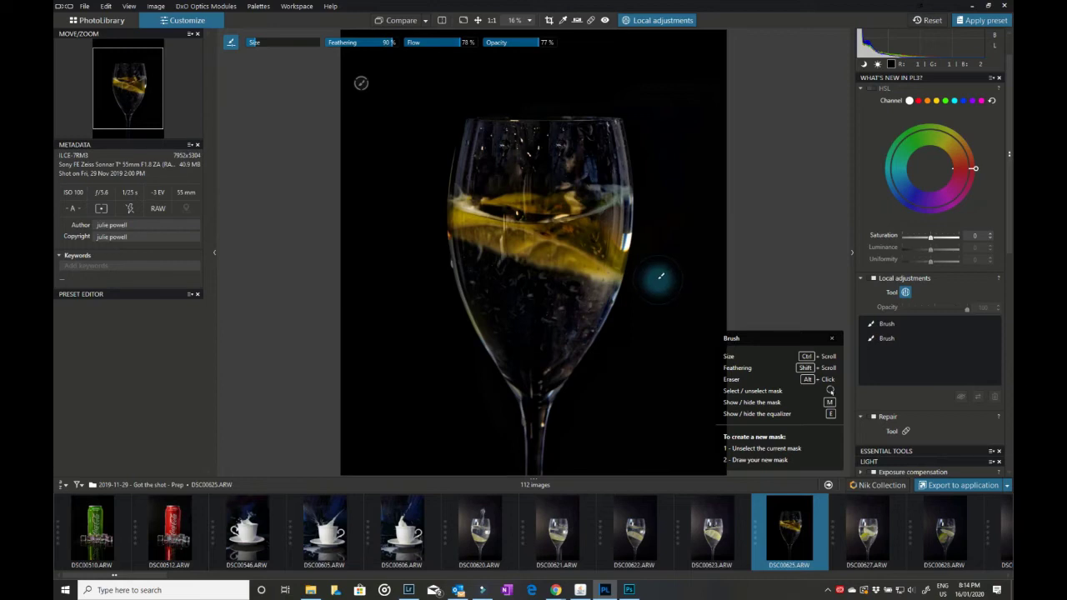
{"action": "scroll", "coordinate": [660, 278], "scroll_direction": "up", "scroll_amount": 1}
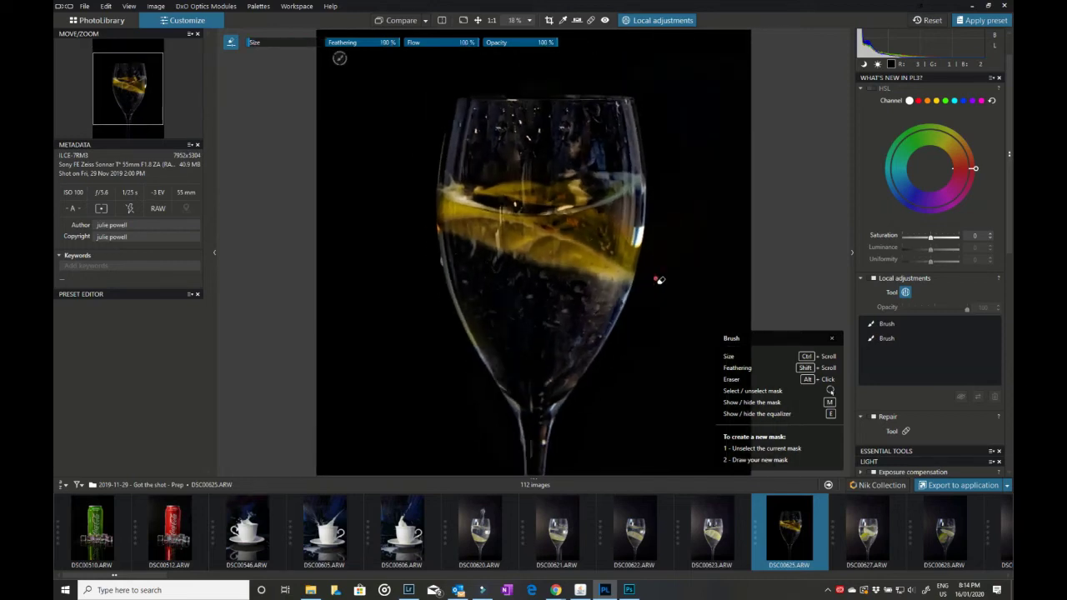
{"action": "scroll", "coordinate": [660, 279], "scroll_direction": "down", "scroll_amount": 1}
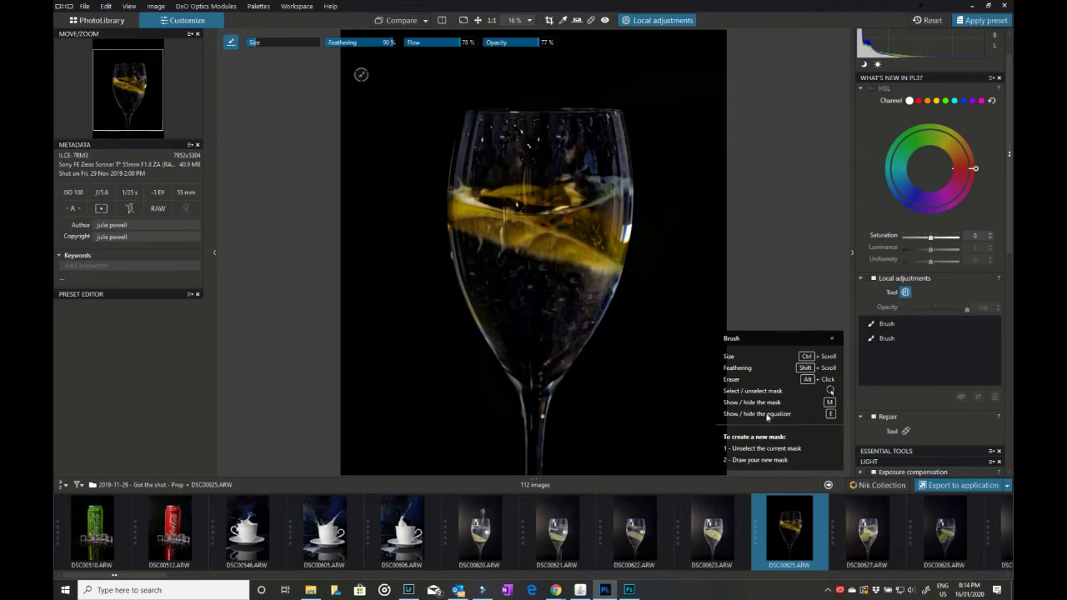
Step: Show and select the Exposure -1.51 background brush mask, then browse its colour and other adjustment groups
{"action": "key", "text": "m"}
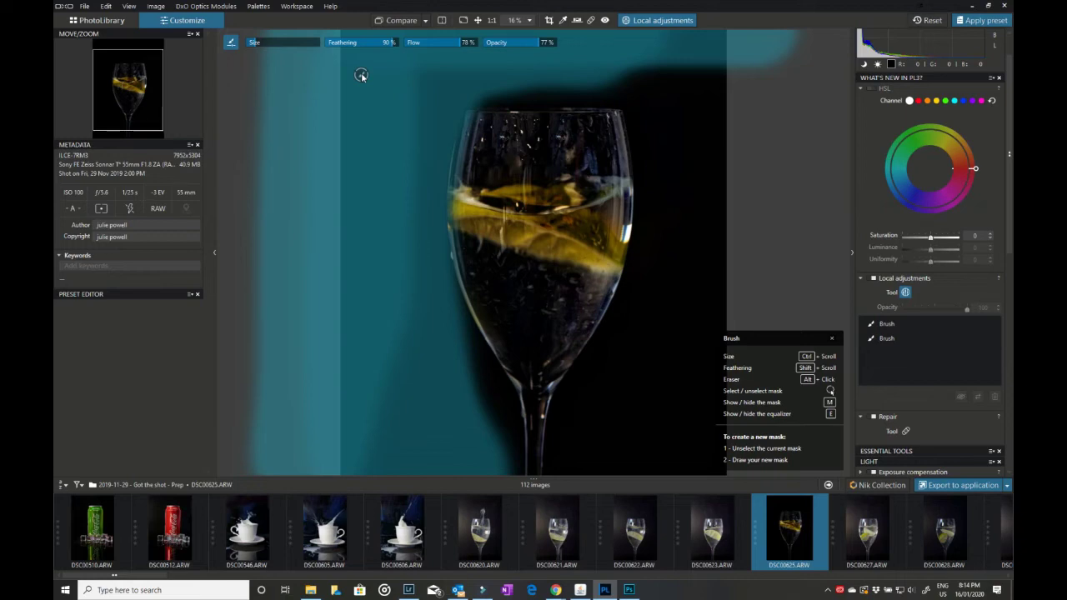
{"action": "left_click", "coordinate": [361, 75]}
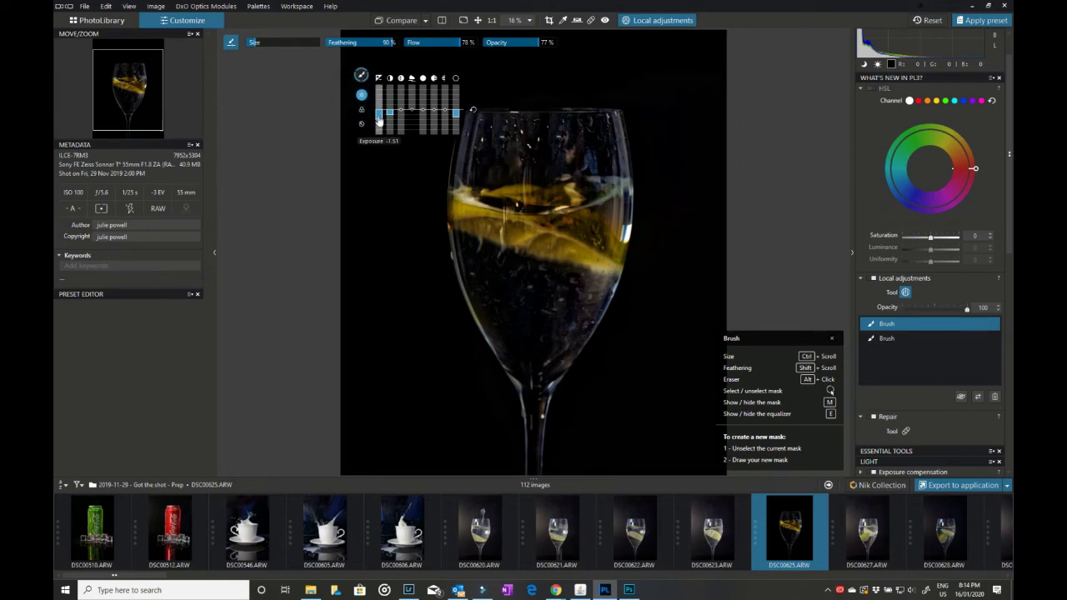
{"action": "mouse_move", "coordinate": [362, 79]}
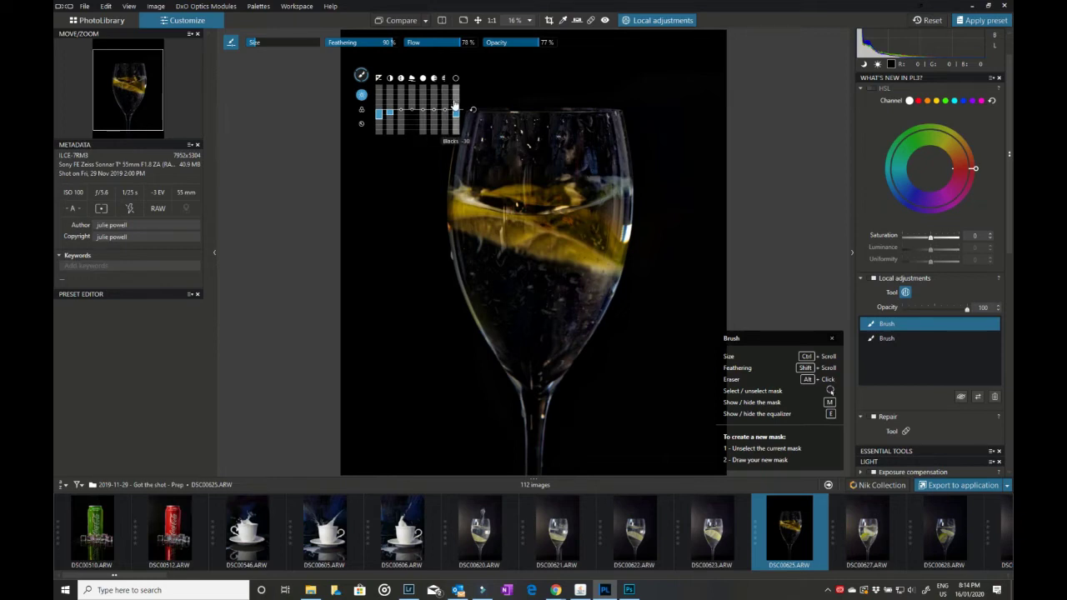
{"action": "left_click", "coordinate": [361, 110]}
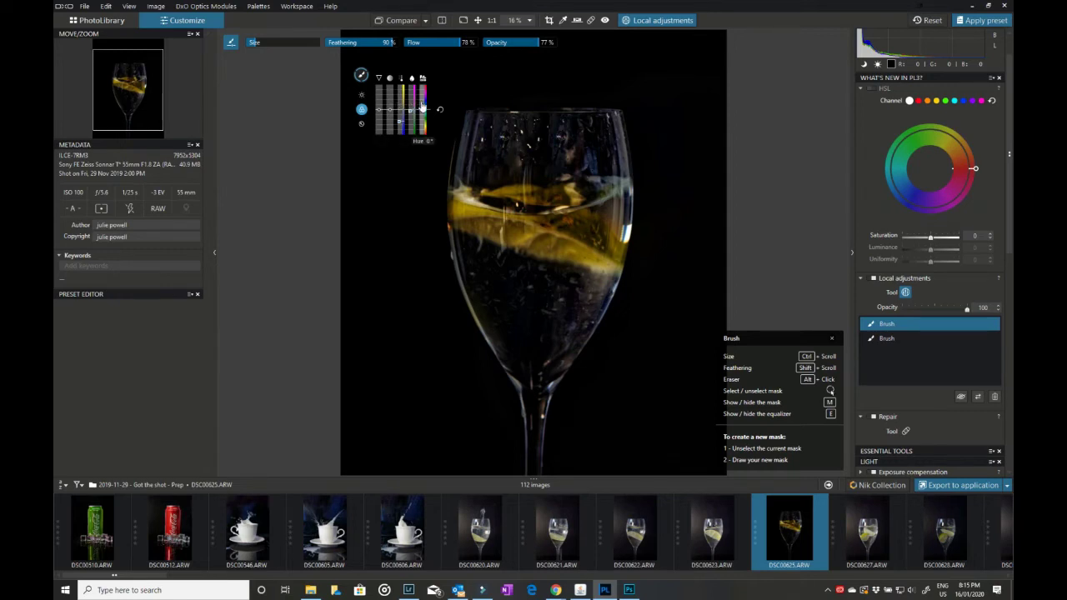
{"action": "left_click", "coordinate": [362, 124]}
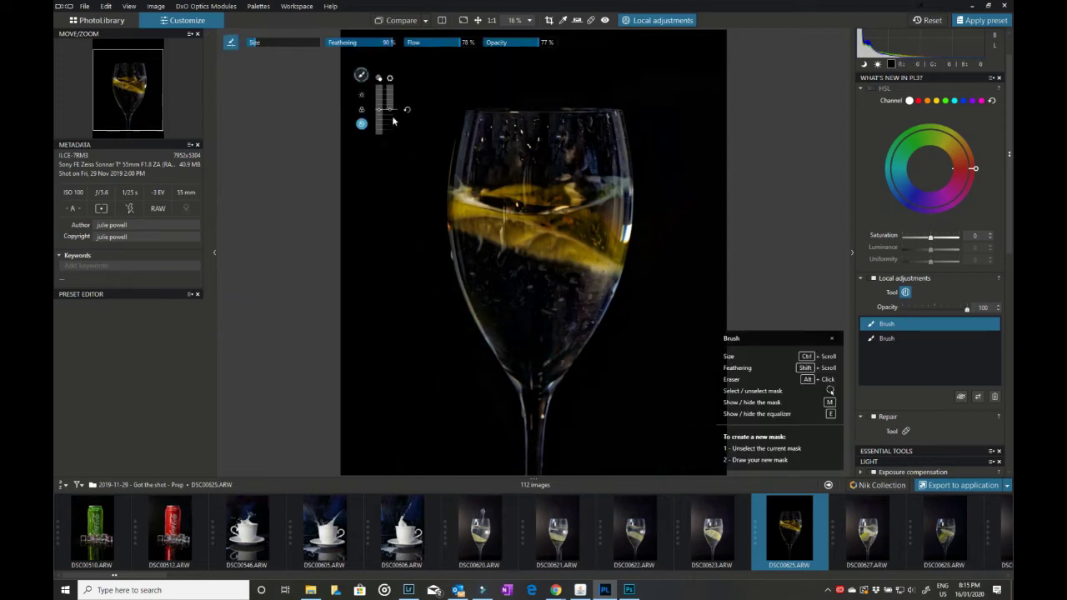
{"action": "right_click", "coordinate": [678, 275]}
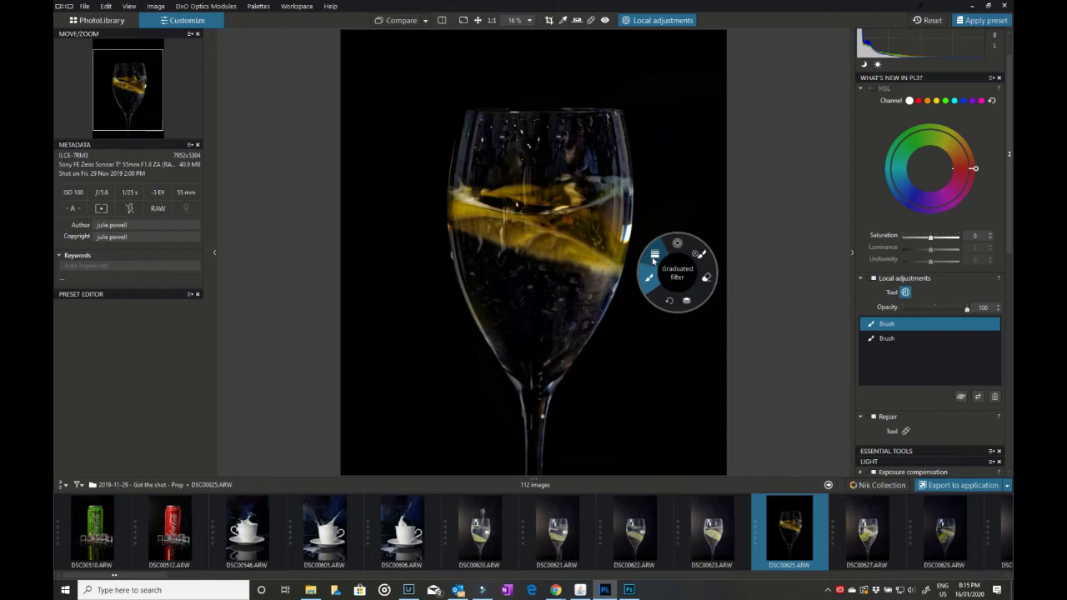
Step: Draw a graduated filter up from the bottom of the lemon glass photo
{"action": "left_click", "coordinate": [655, 255]}
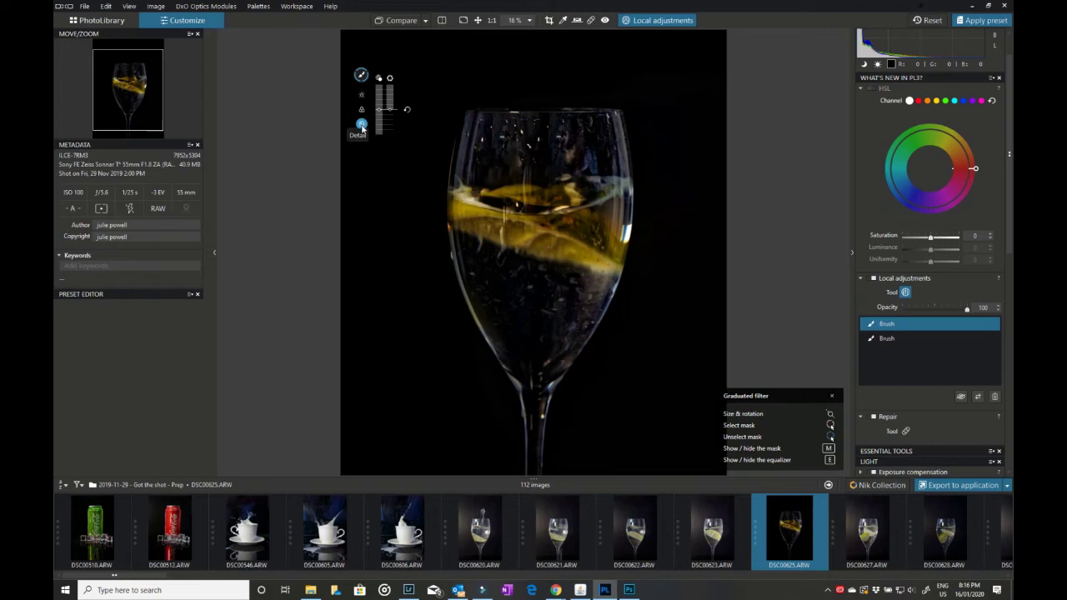
{"action": "left_click", "coordinate": [361, 95]}
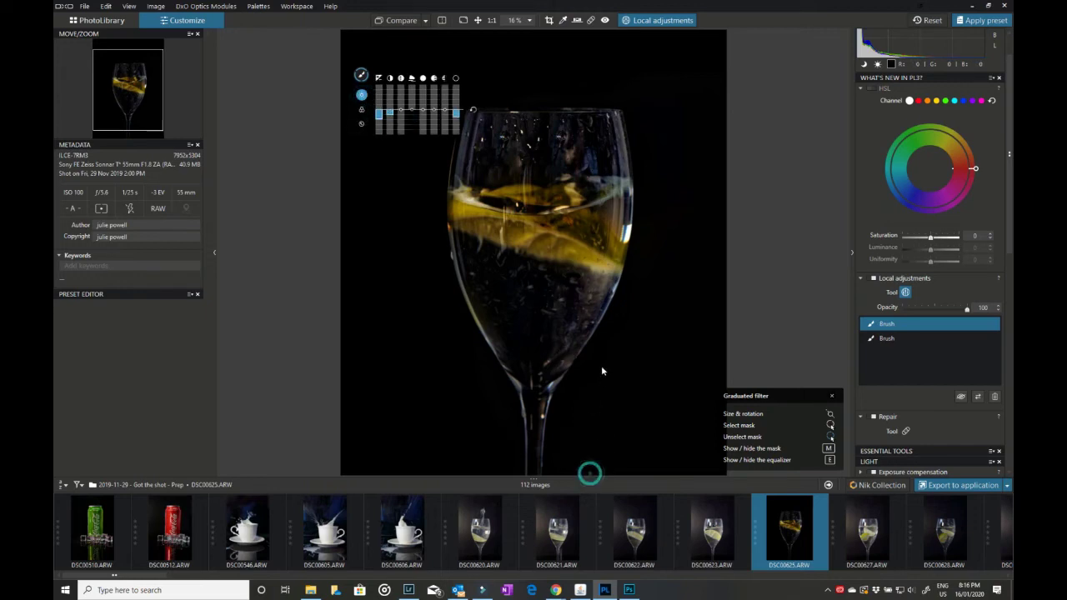
{"action": "left_click_drag", "start_coordinate": [590, 474], "coordinate": [592, 275]}
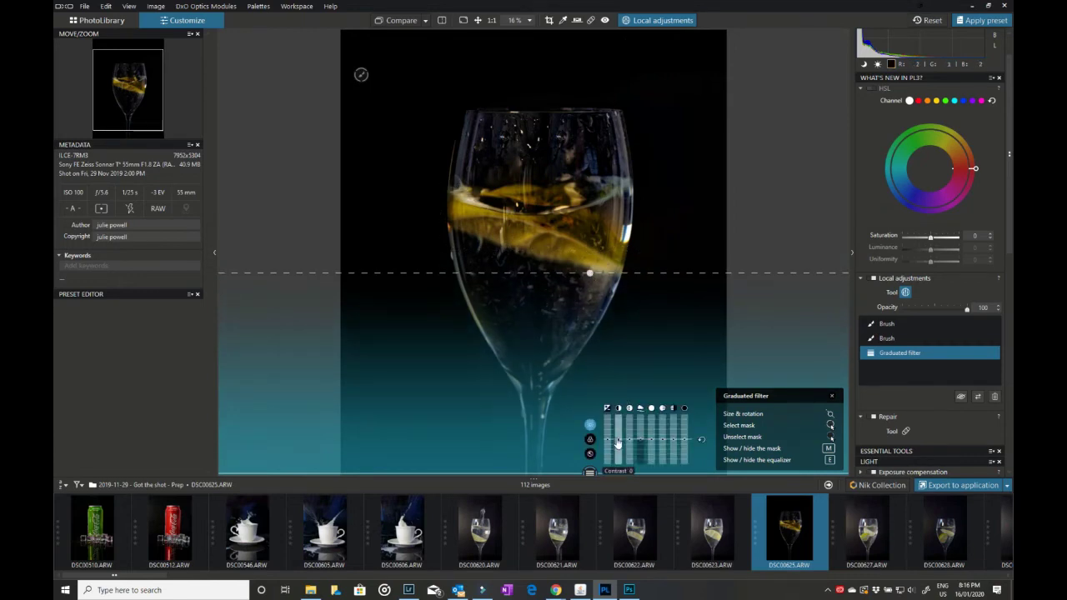
Step: Drop the filter's exposure to -1.52, raise it back up, and set its blacks to -32
{"action": "left_click_drag", "start_coordinate": [608, 439], "coordinate": [610, 464]}
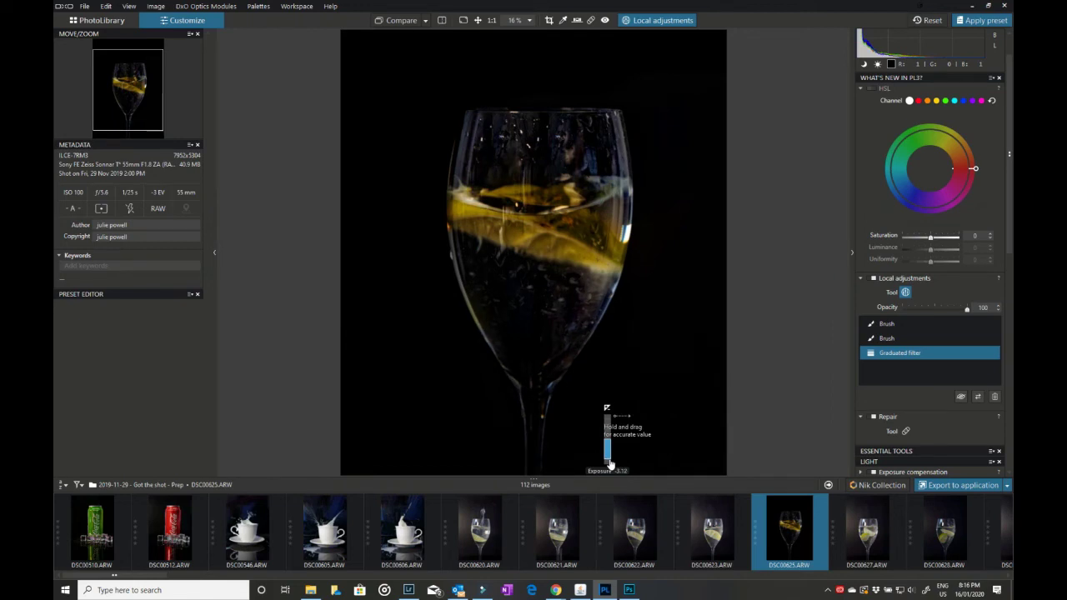
{"action": "left_click_drag", "start_coordinate": [609, 464], "coordinate": [609, 440]}
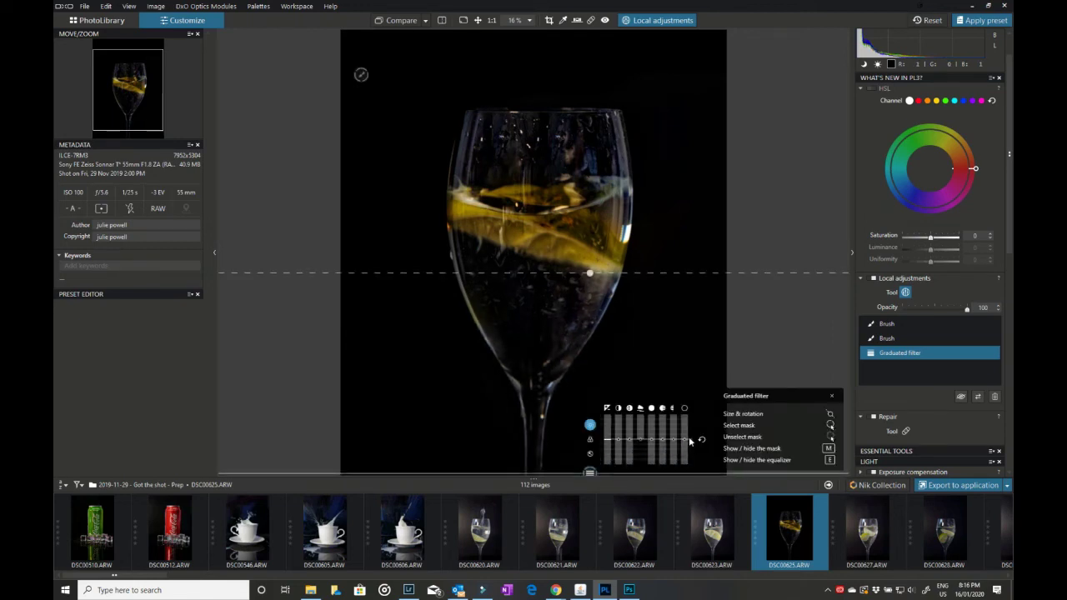
{"action": "mouse_move", "coordinate": [685, 440]}
{"action": "left_mouse_down"}
{"action": "mouse_move", "coordinate": [685, 457]}
{"action": "mouse_move", "coordinate": [685, 442]}
{"action": "left_mouse_up"}
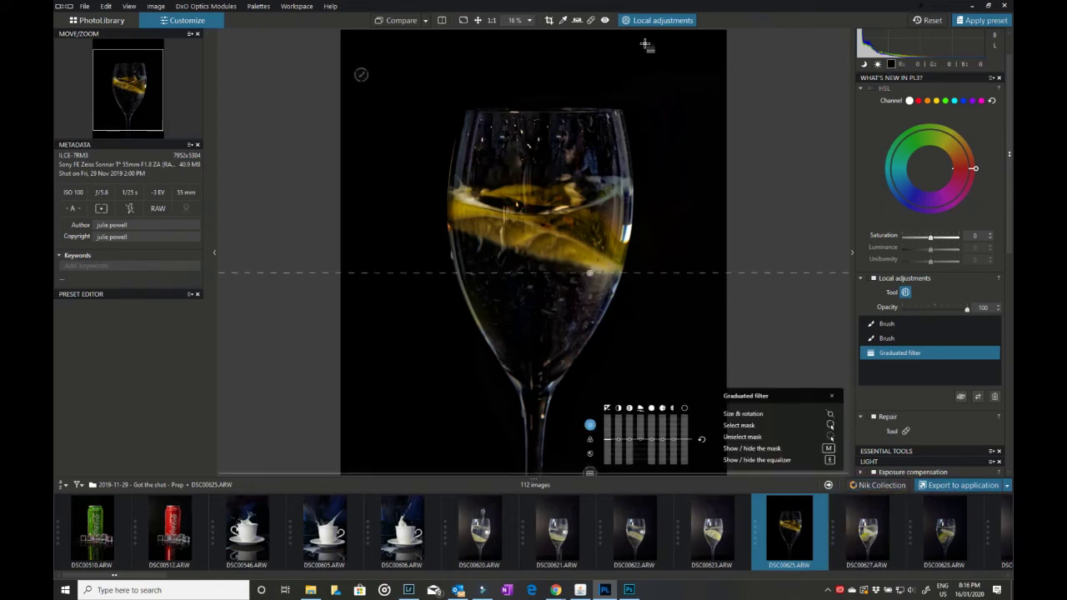
Step: Create an auto mask painted around the lemon slices
{"action": "right_click", "coordinate": [695, 94]}
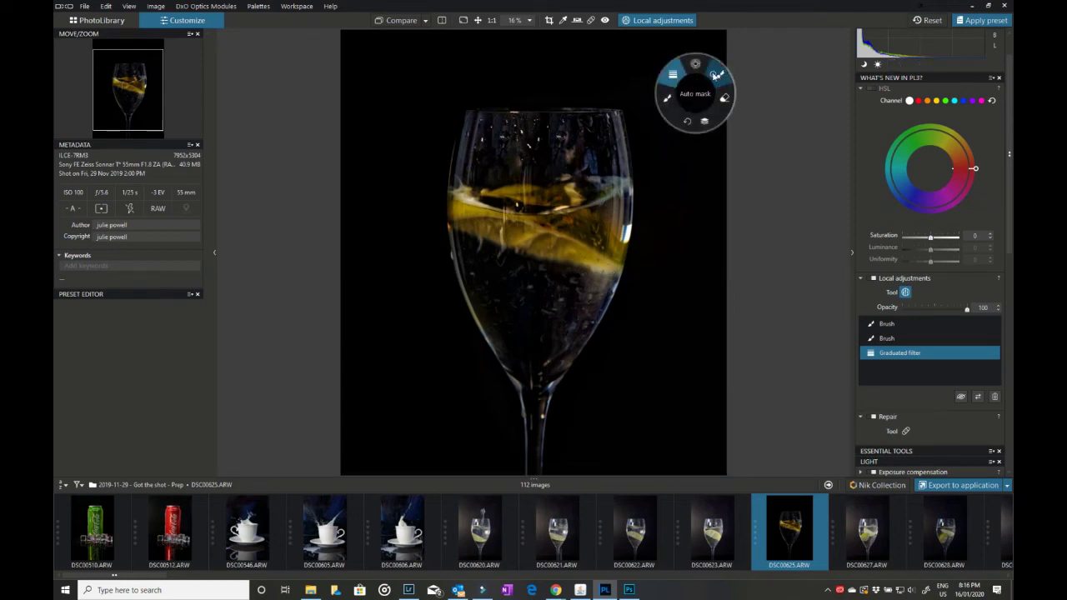
{"action": "left_click", "coordinate": [717, 75]}
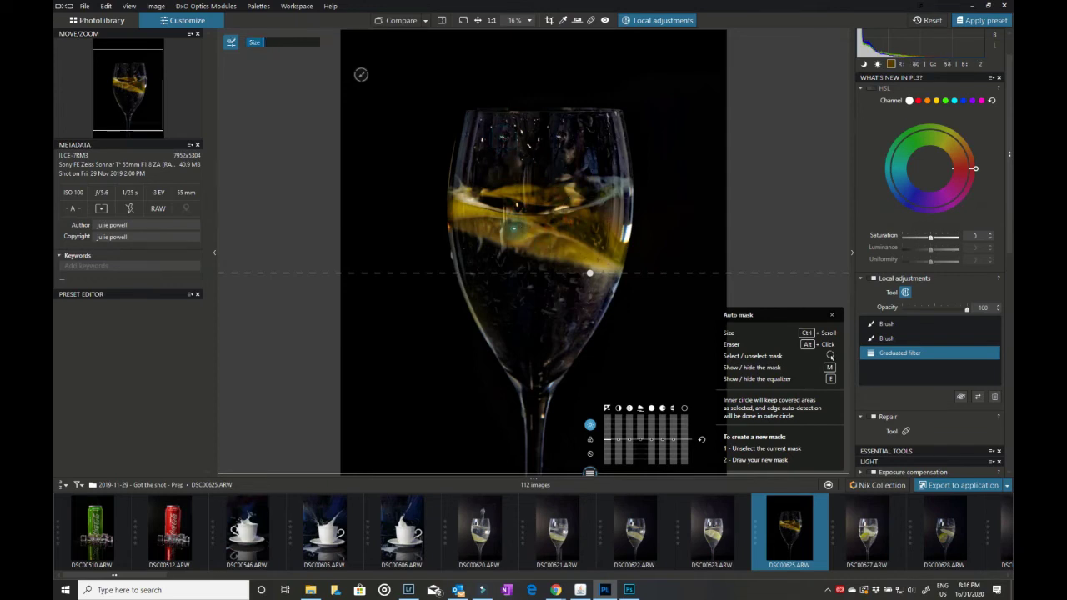
{"action": "left_click", "coordinate": [515, 227]}
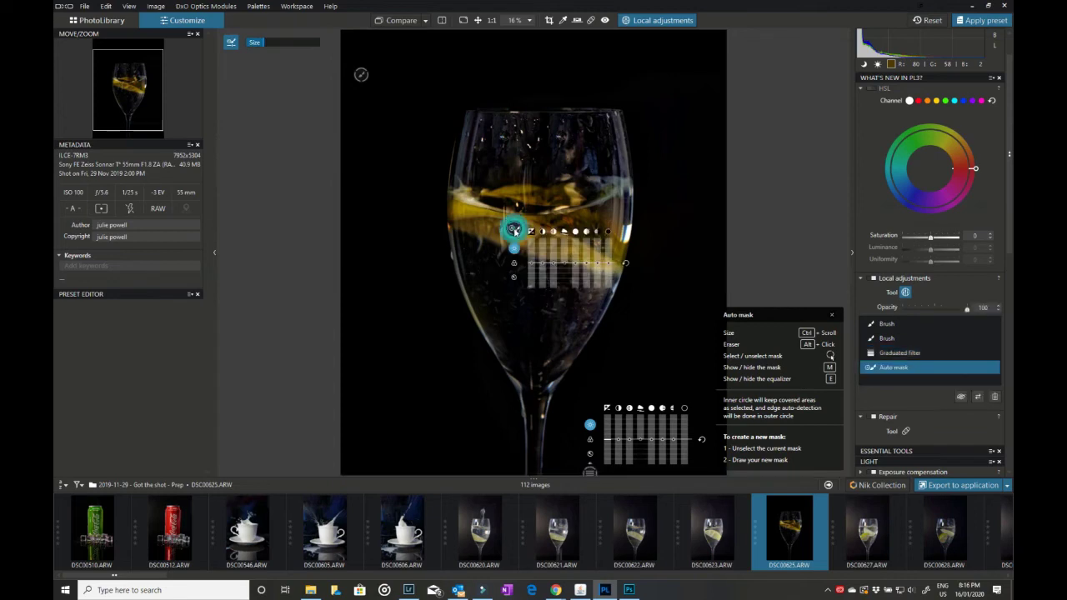
{"action": "mouse_move", "coordinate": [473, 218]}
{"action": "left_mouse_down"}
{"action": "mouse_move", "coordinate": [468, 180]}
{"action": "mouse_move", "coordinate": [619, 198]}
{"action": "mouse_move", "coordinate": [605, 260]}
{"action": "mouse_move", "coordinate": [532, 250]}
{"action": "mouse_move", "coordinate": [506, 203]}
{"action": "mouse_move", "coordinate": [596, 218]}
{"action": "mouse_move", "coordinate": [534, 226]}
{"action": "mouse_move", "coordinate": [584, 242]}
{"action": "left_mouse_up"}
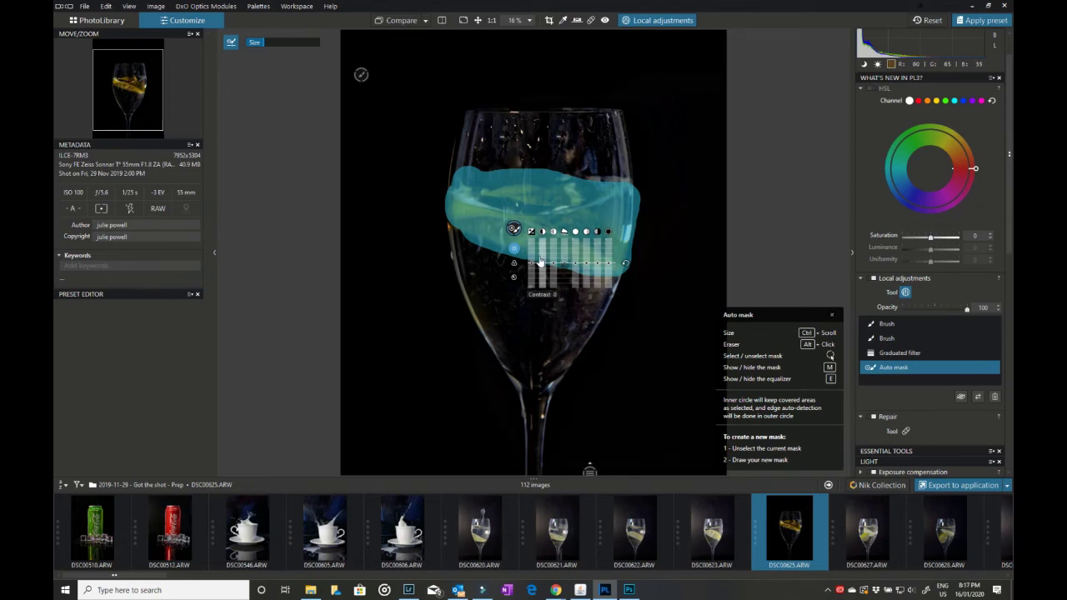
Step: Set the masked lemon's Vibrancy to 90 and show the mask overlay
{"action": "left_click", "coordinate": [515, 265]}
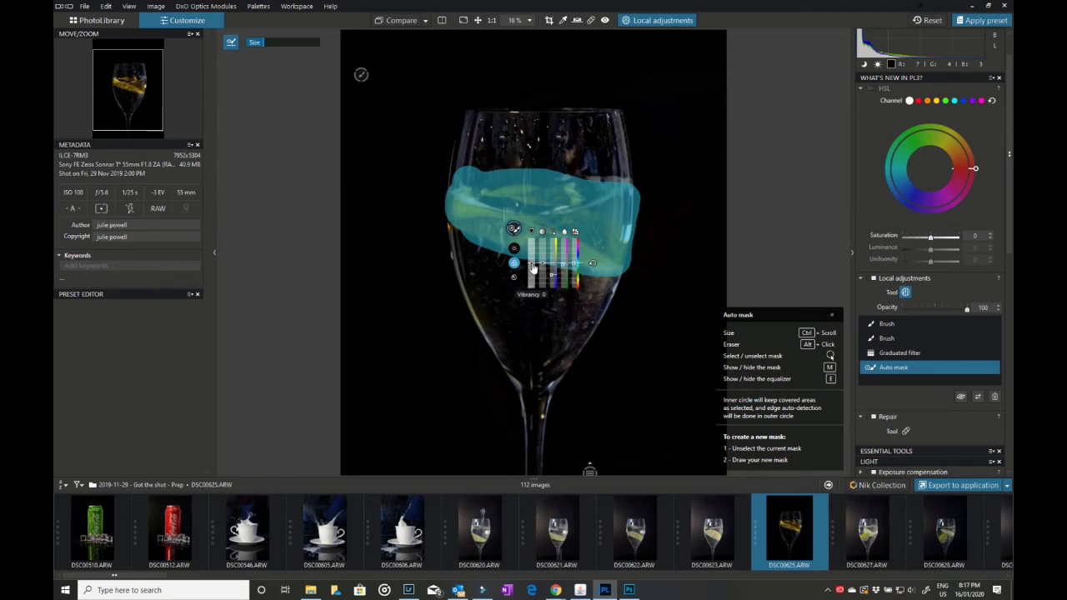
{"action": "left_click_drag", "start_coordinate": [534, 268], "coordinate": [533, 245]}
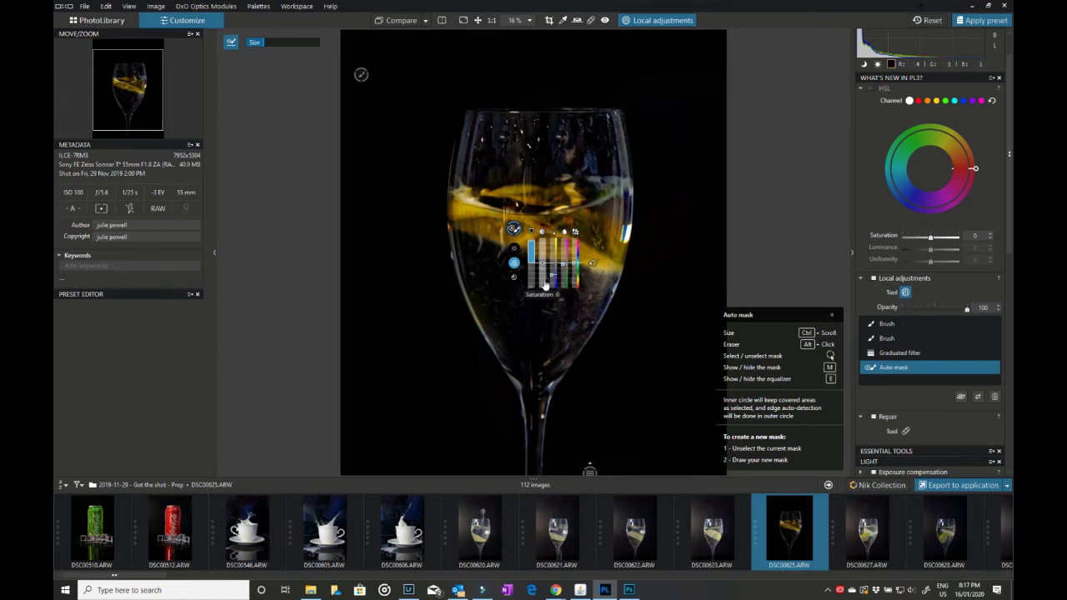
{"action": "mouse_move", "coordinate": [532, 258]}
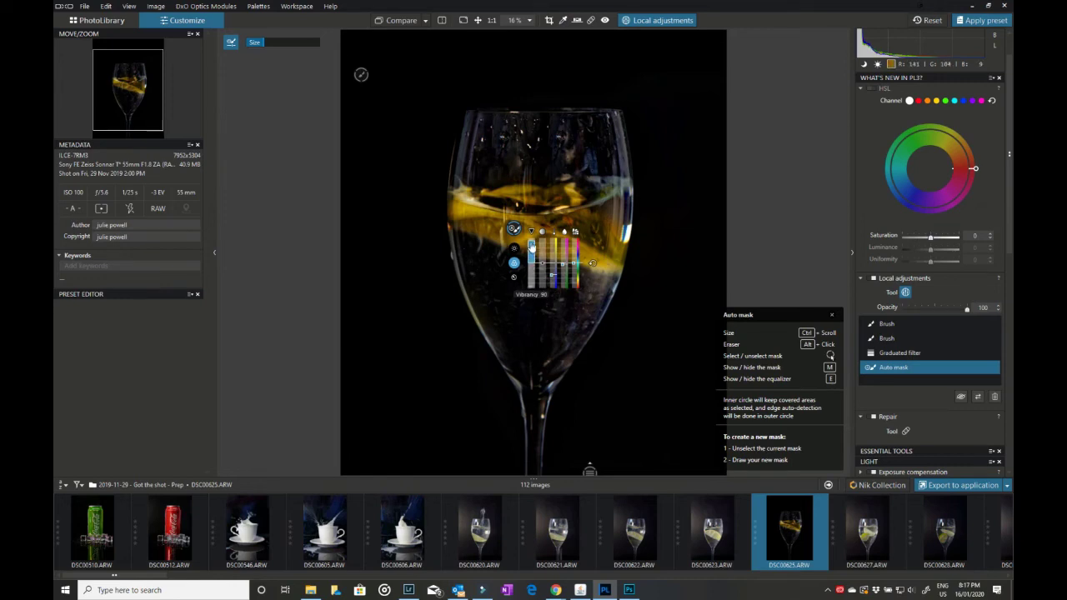
{"action": "left_click", "coordinate": [515, 231]}
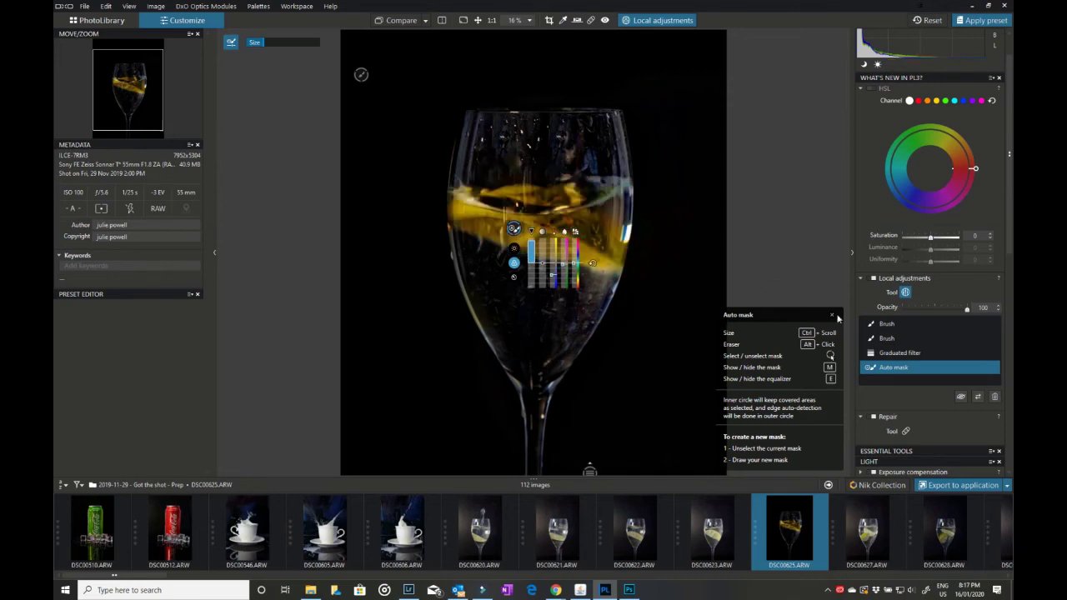
{"action": "left_click", "coordinate": [979, 398]}
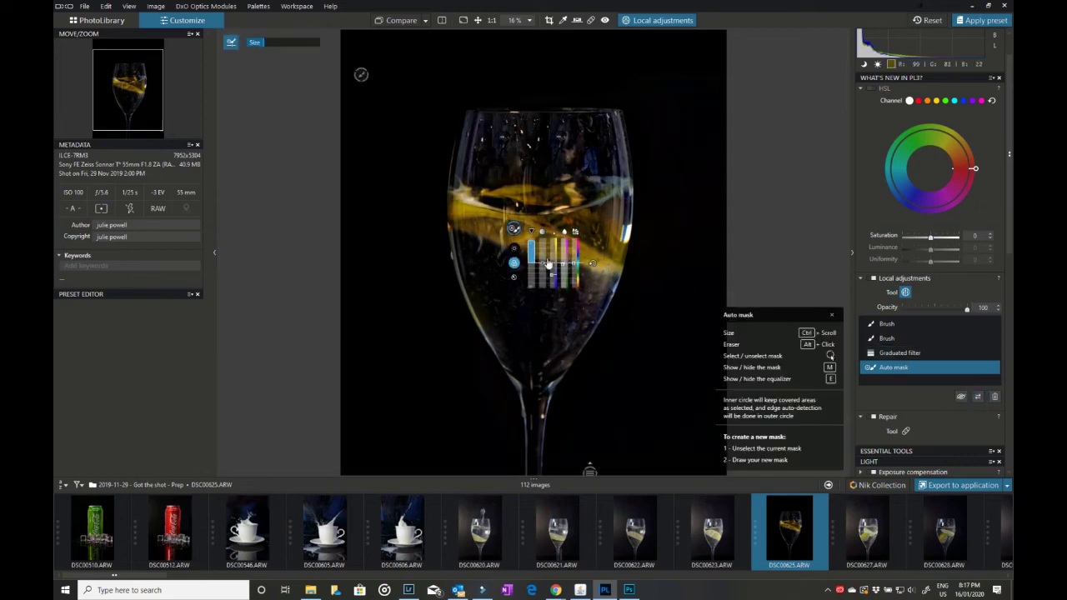
{"action": "mouse_move", "coordinate": [534, 264]}
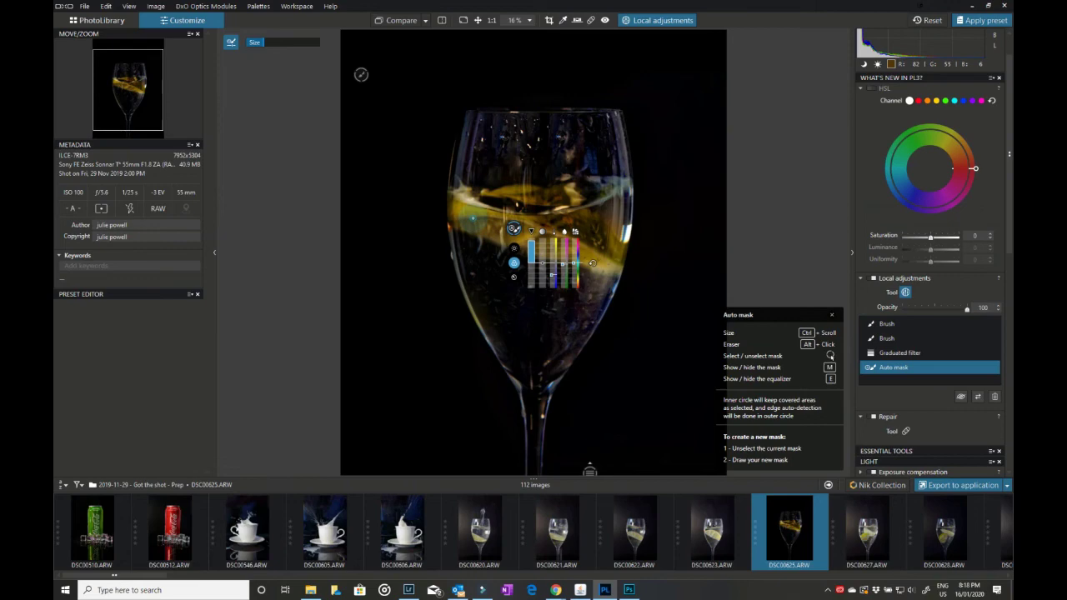
{"action": "mouse_move", "coordinate": [555, 590]}
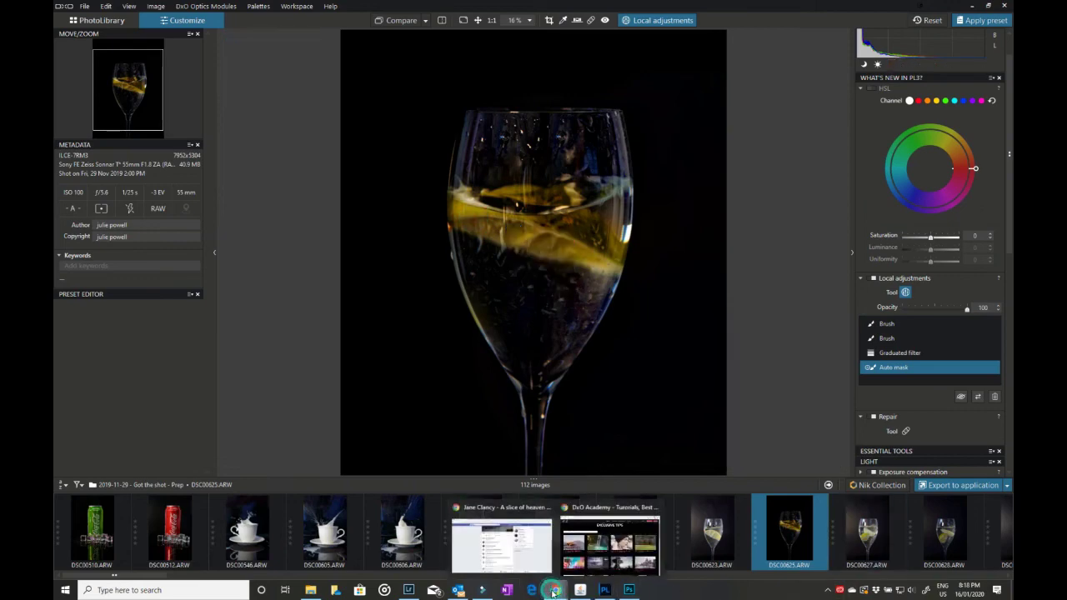
{"action": "left_click", "coordinate": [592, 557]}
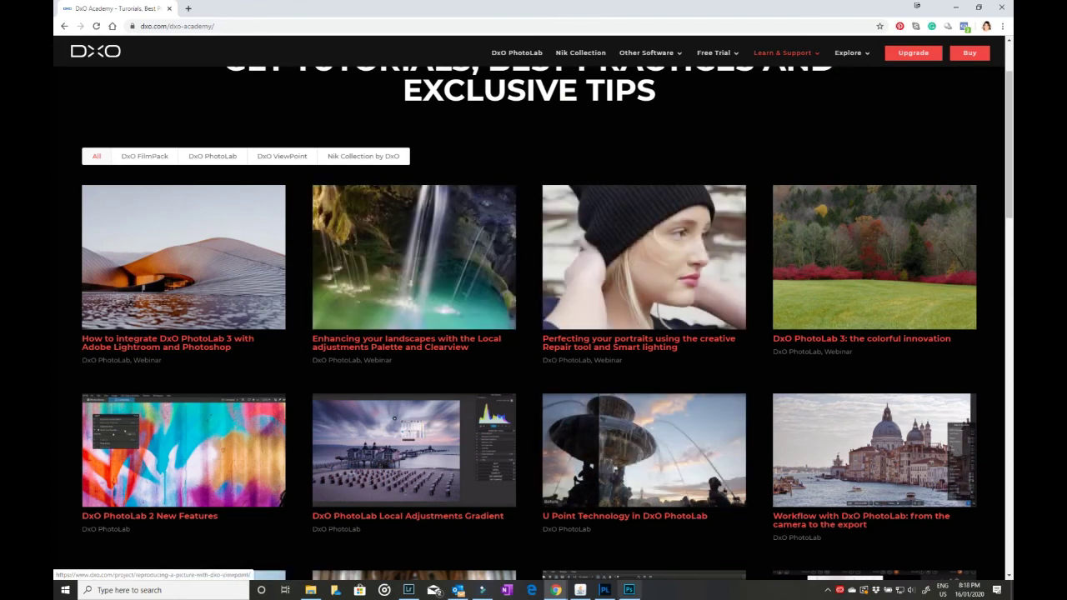
{"action": "left_click", "coordinate": [606, 590]}
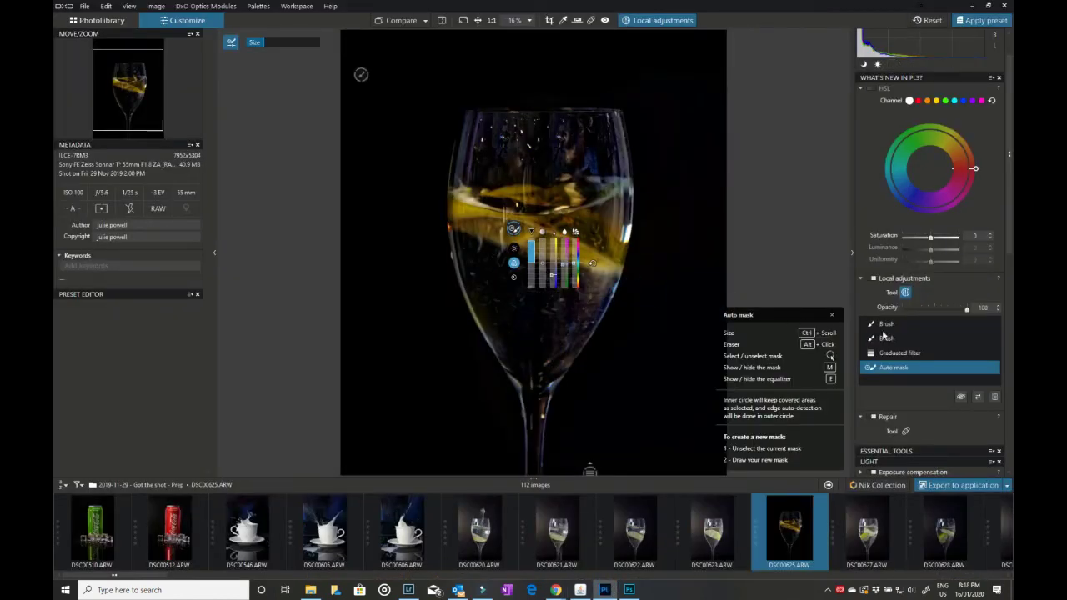
Step: Check the second brush mask, then switch the auto mask tool to erasing
{"action": "left_click", "coordinate": [886, 338]}
{"action": "left_click", "coordinate": [843, 305]}
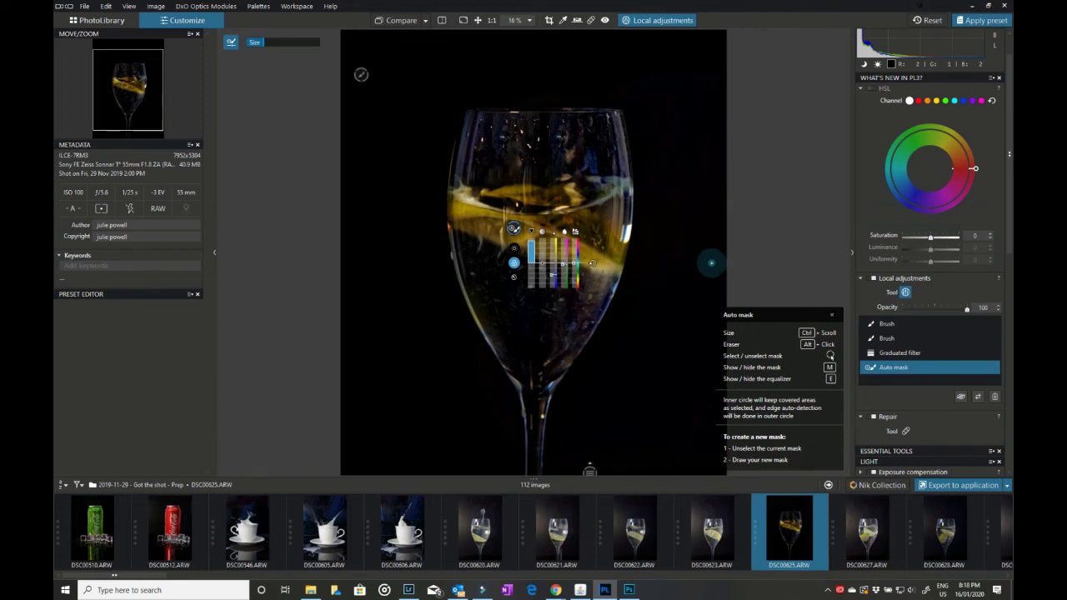
{"action": "right_click", "coordinate": [688, 252]}
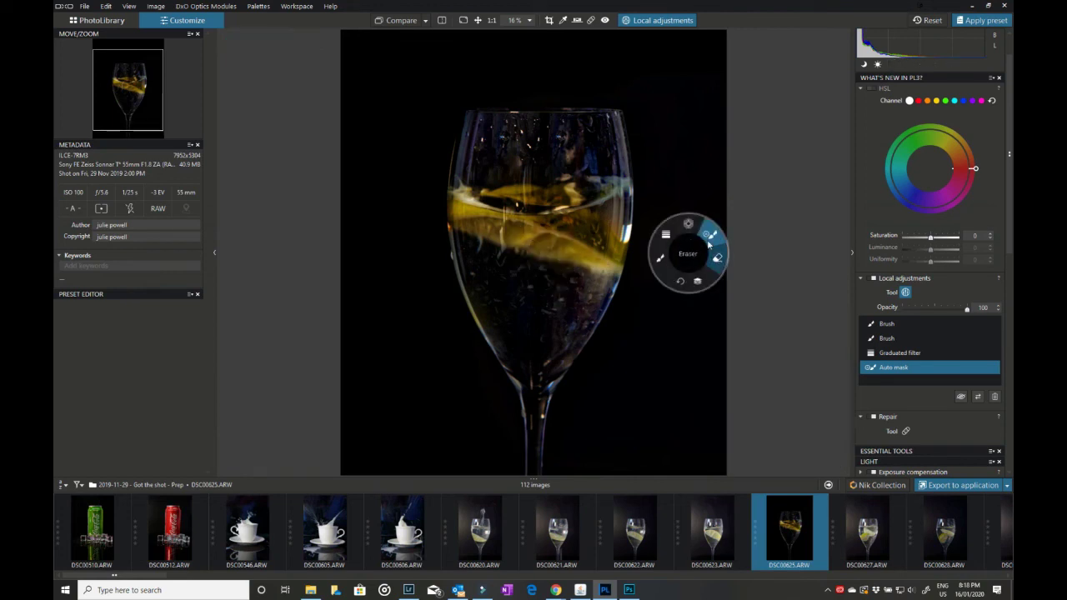
{"action": "left_click", "coordinate": [717, 259]}
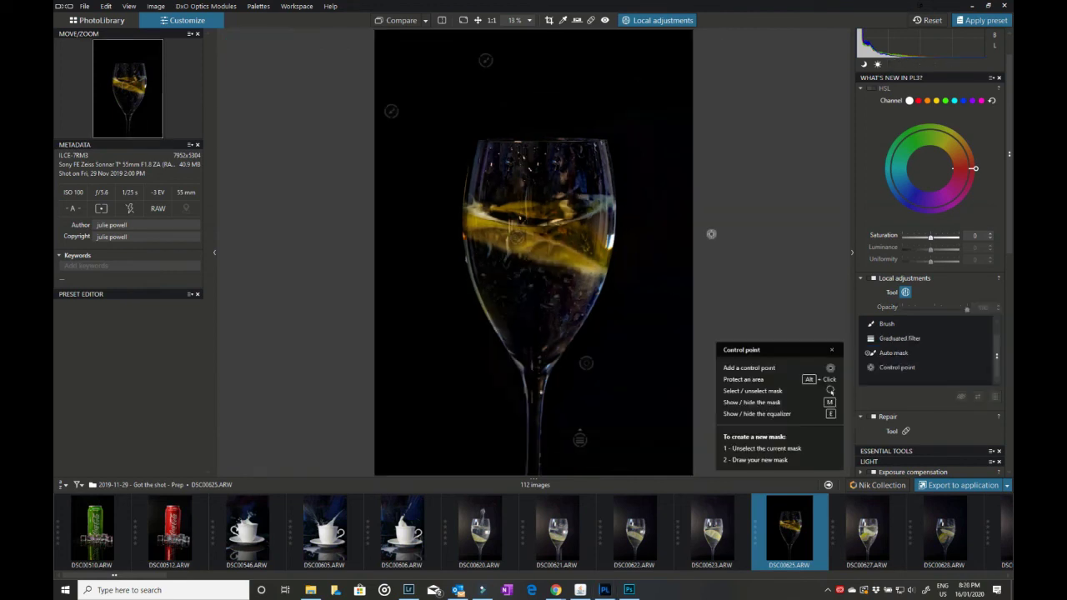
Step: Expand the Preset Editor and browse the 2 - Black & White and 3 - Atmospheres folders
{"action": "left_click", "coordinate": [191, 296]}
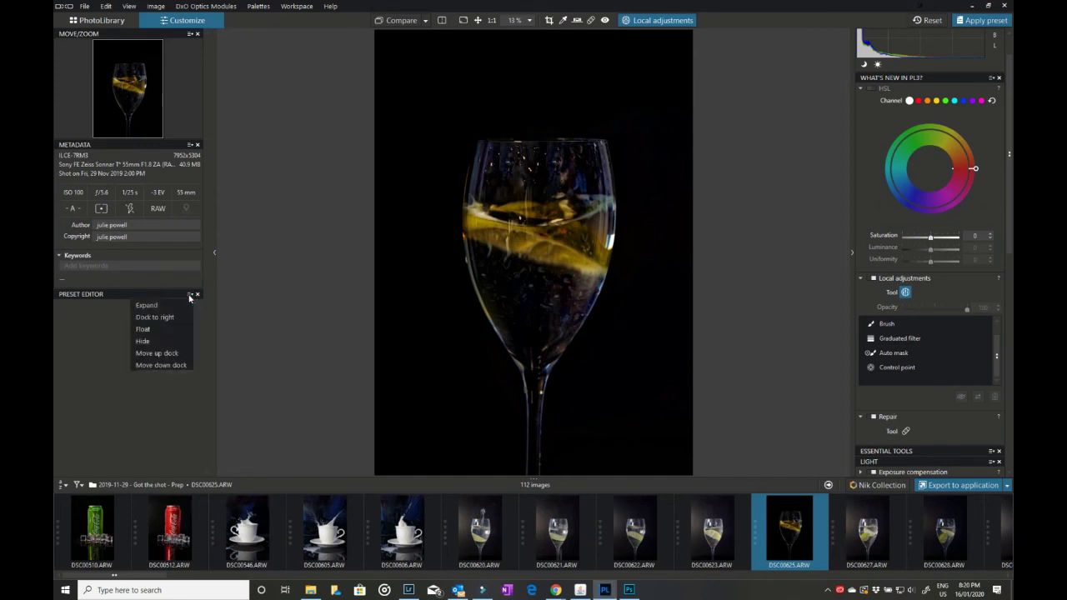
{"action": "left_click", "coordinate": [158, 307]}
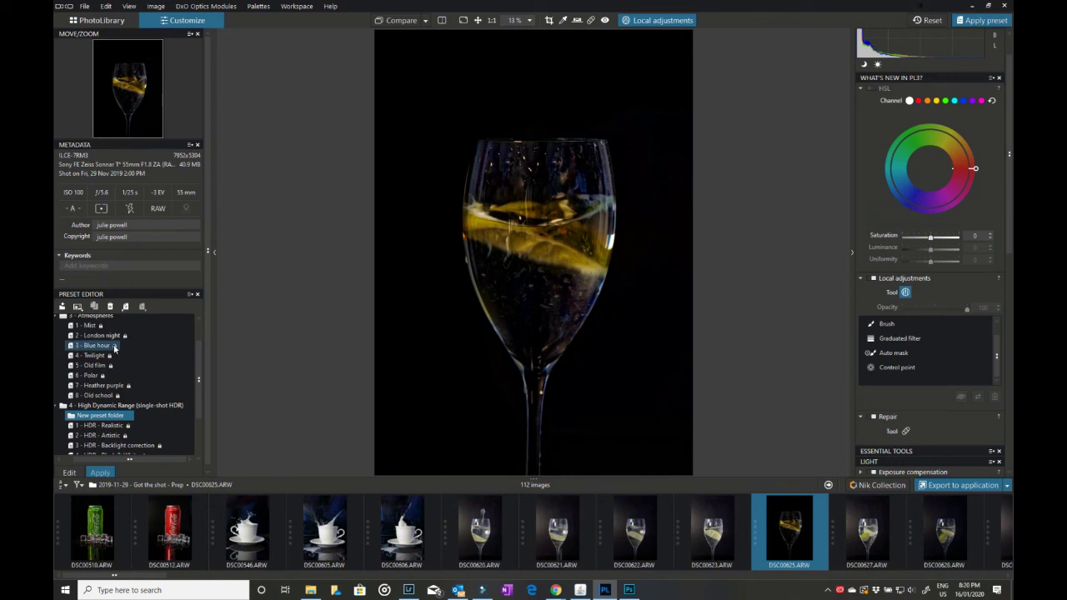
{"action": "scroll", "coordinate": [135, 340], "scroll_direction": "up", "scroll_amount": 1}
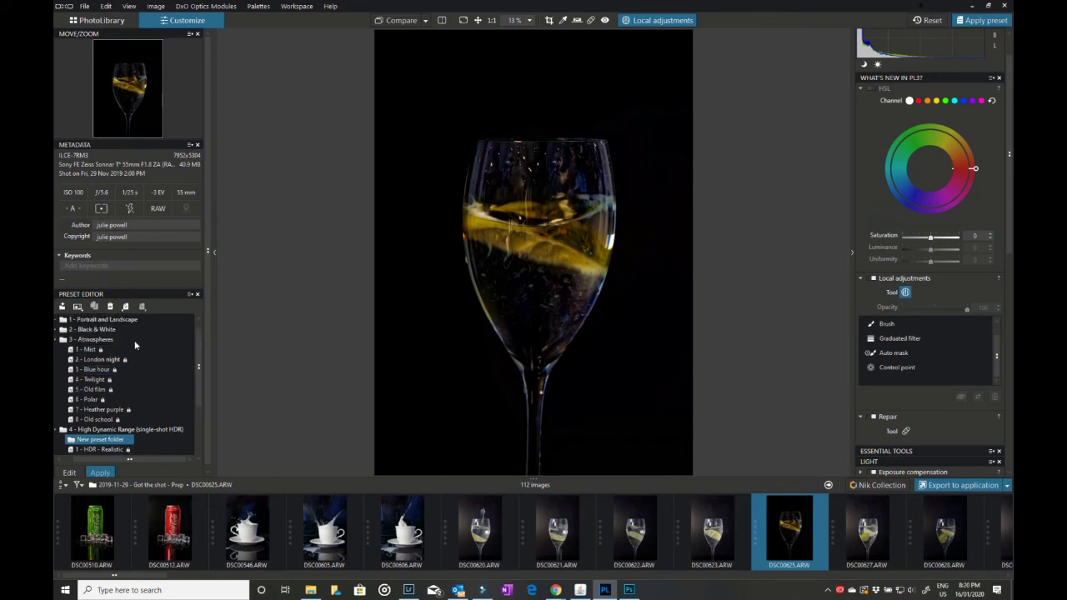
{"action": "left_click", "coordinate": [119, 330]}
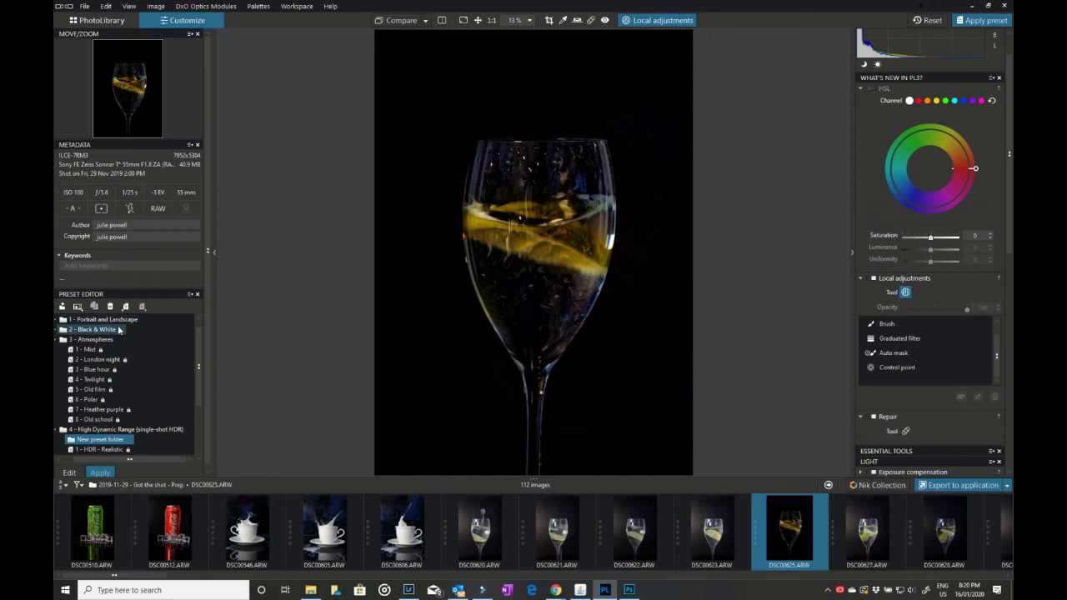
{"action": "left_click", "coordinate": [114, 340]}
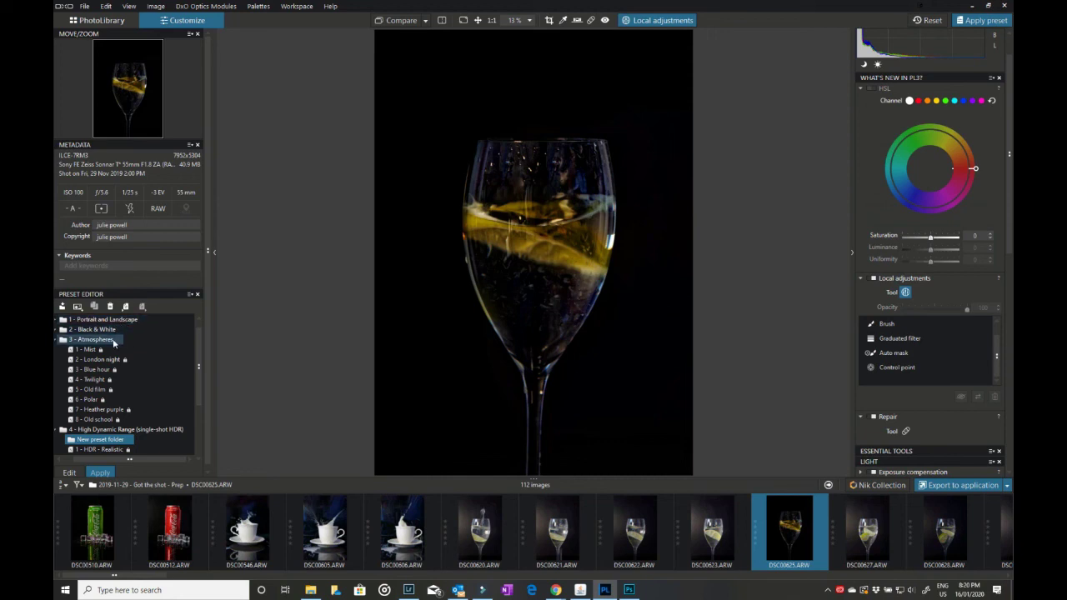
{"action": "scroll", "coordinate": [114, 342], "scroll_direction": "down", "scroll_amount": 3}
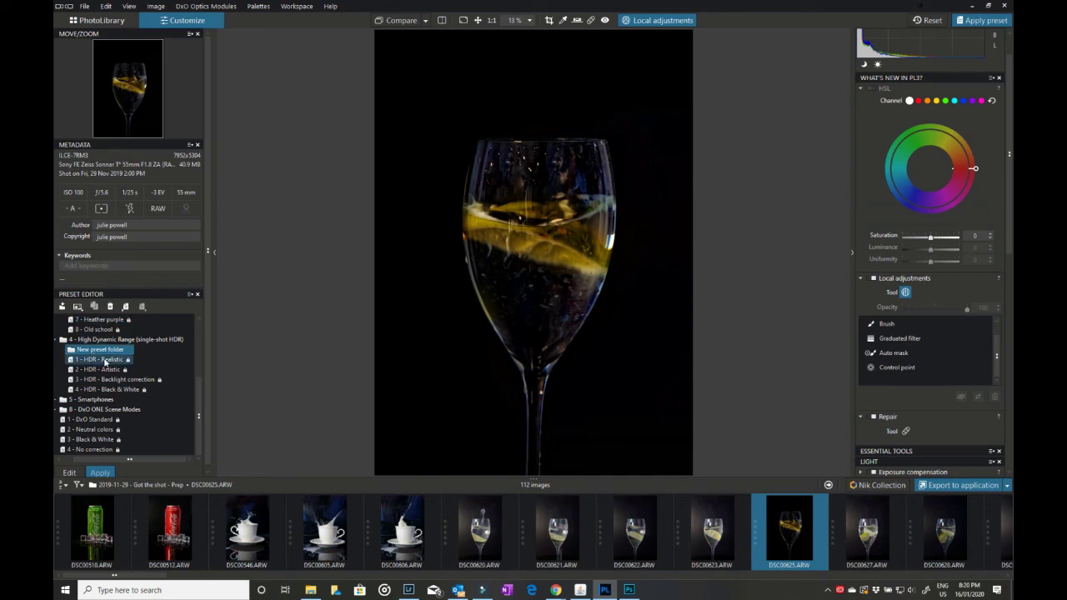
Step: Open DSC00620.ARW and select the 1 - HDR - Realistic preset
{"action": "left_click", "coordinate": [490, 534]}
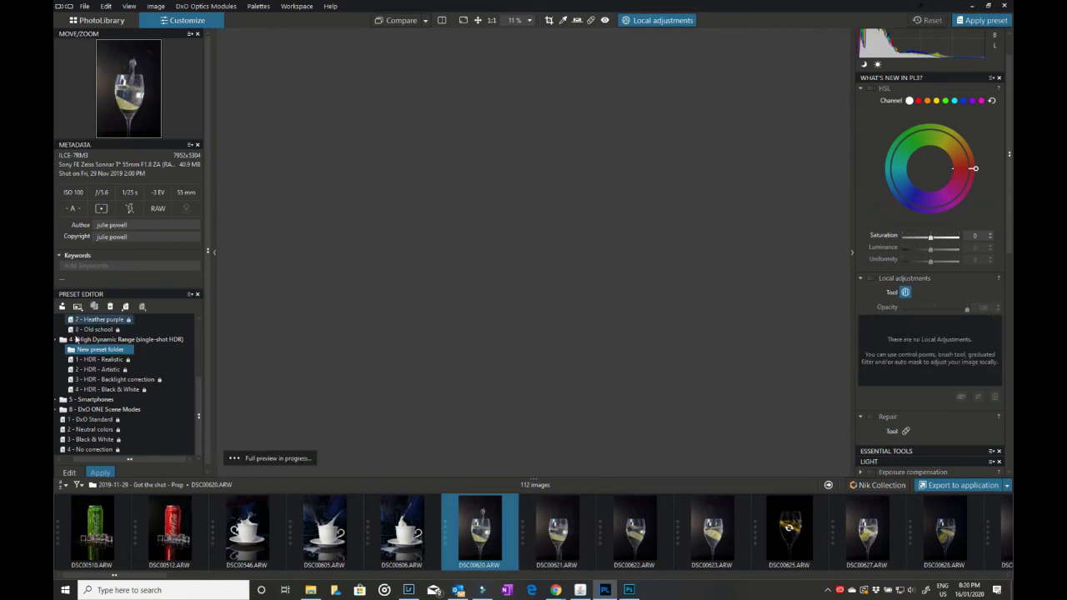
{"action": "left_click", "coordinate": [117, 361]}
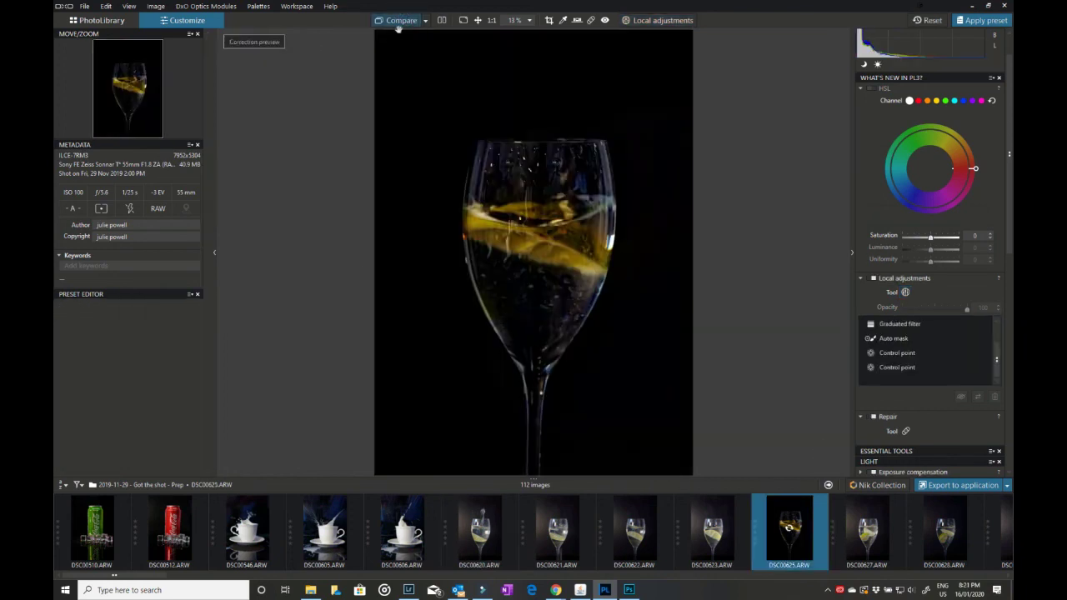
{"action": "left_click", "coordinate": [442, 20]}
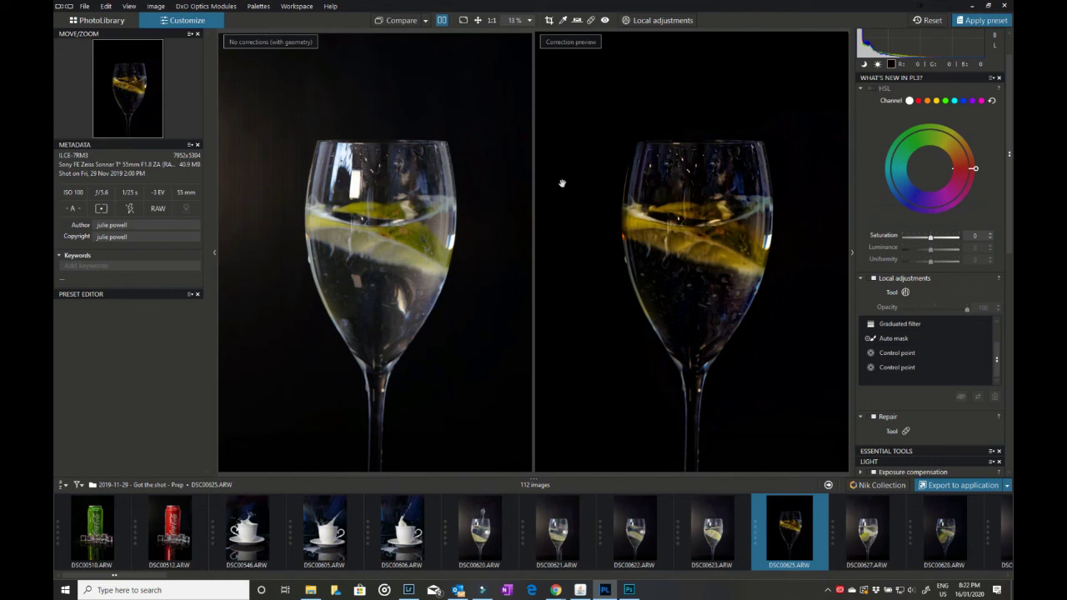
{"action": "left_click", "coordinate": [442, 20]}
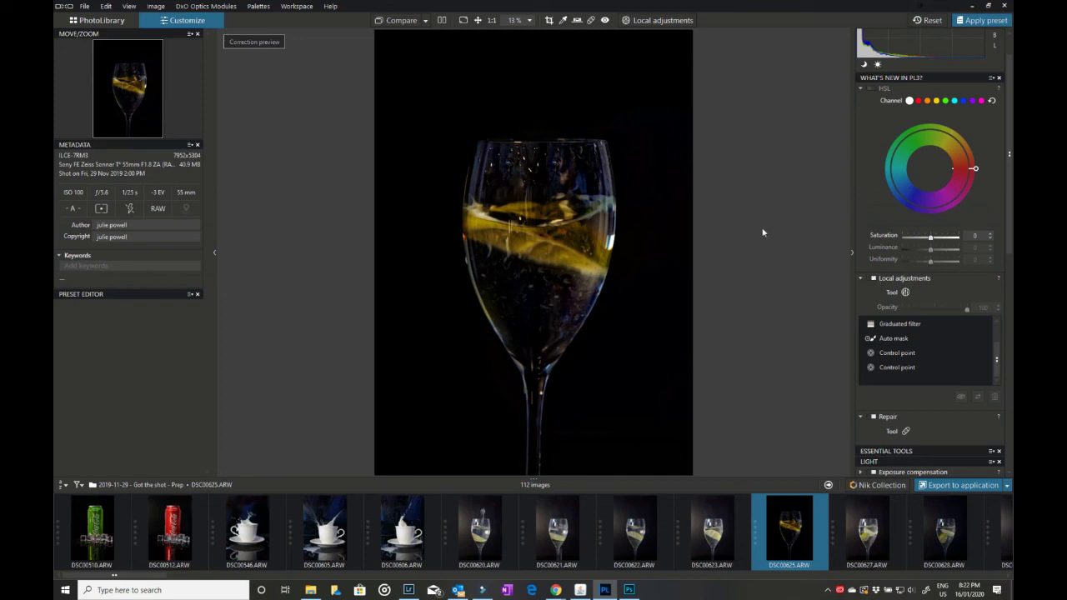
{"action": "scroll", "coordinate": [670, 340], "scroll_direction": "up", "scroll_amount": 1}
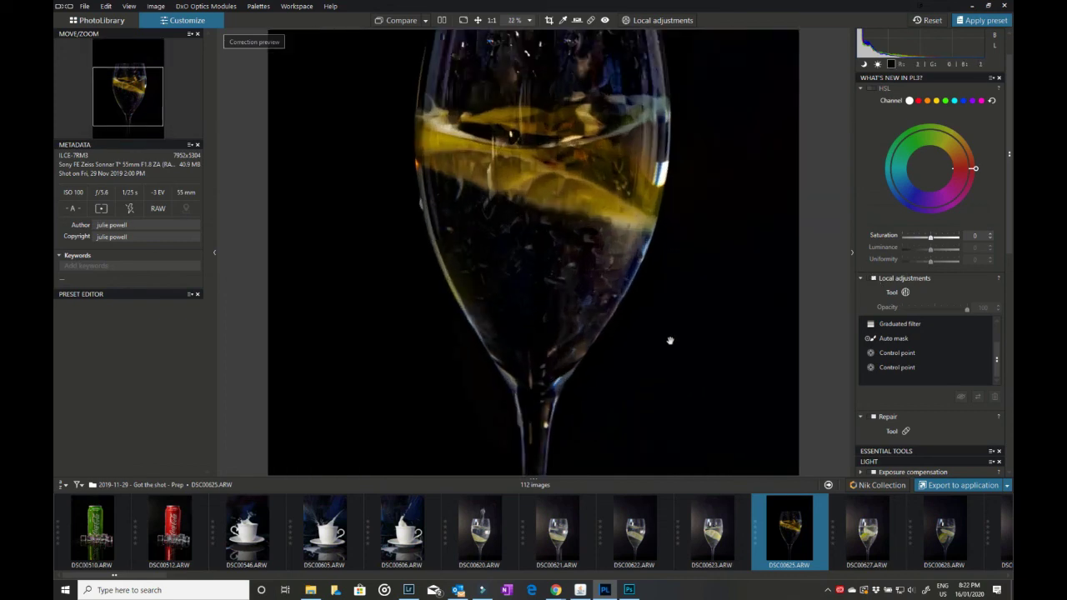
{"action": "scroll", "coordinate": [670, 340], "scroll_direction": "down", "scroll_amount": 1}
{"action": "scroll", "coordinate": [671, 340], "scroll_direction": "up", "scroll_amount": 1}
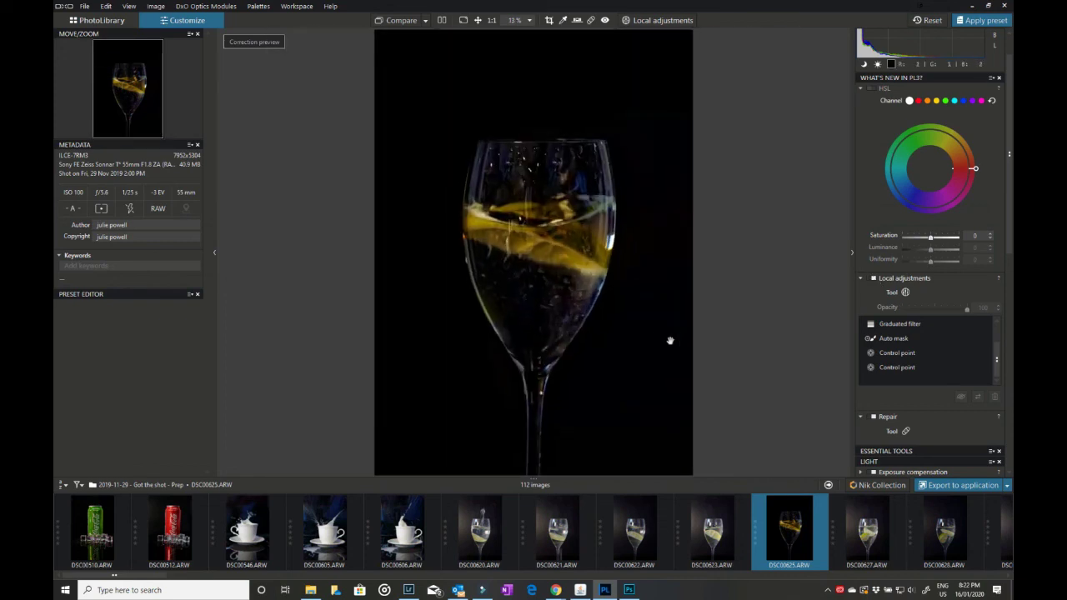